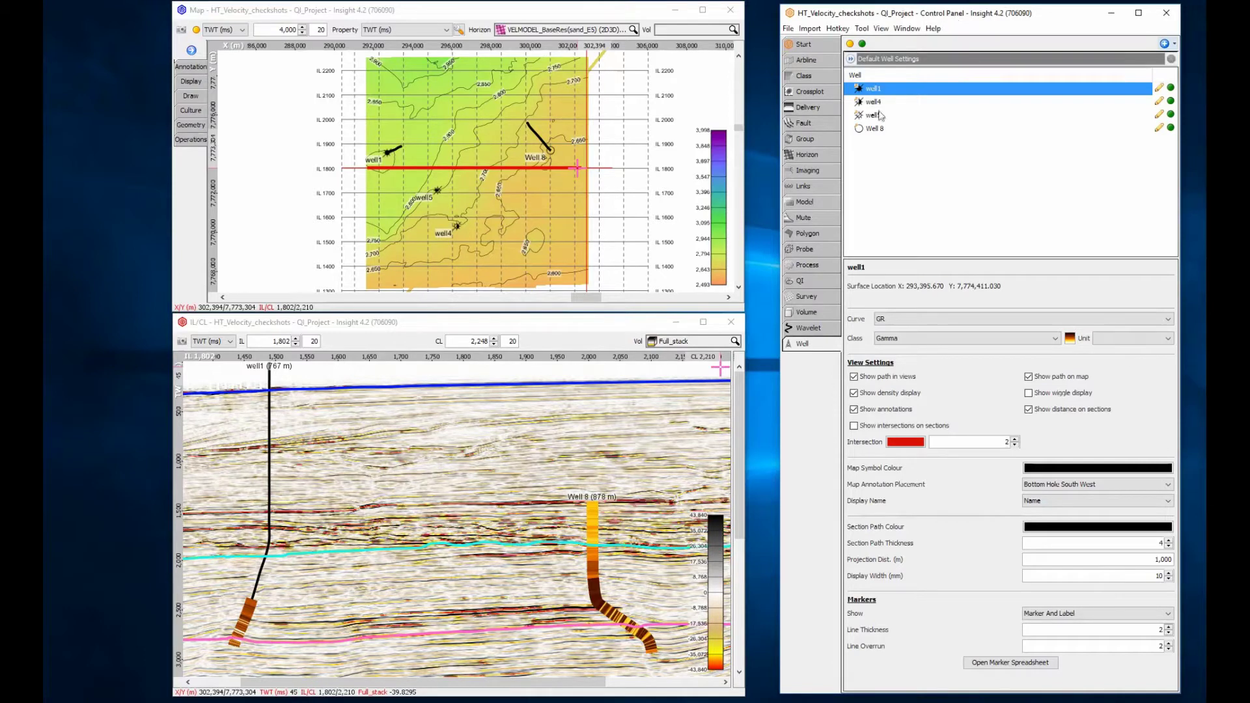
Add a new windowing model named VELMODEL-constant whose vertical dimension is TWT (ms)
click(828, 203)
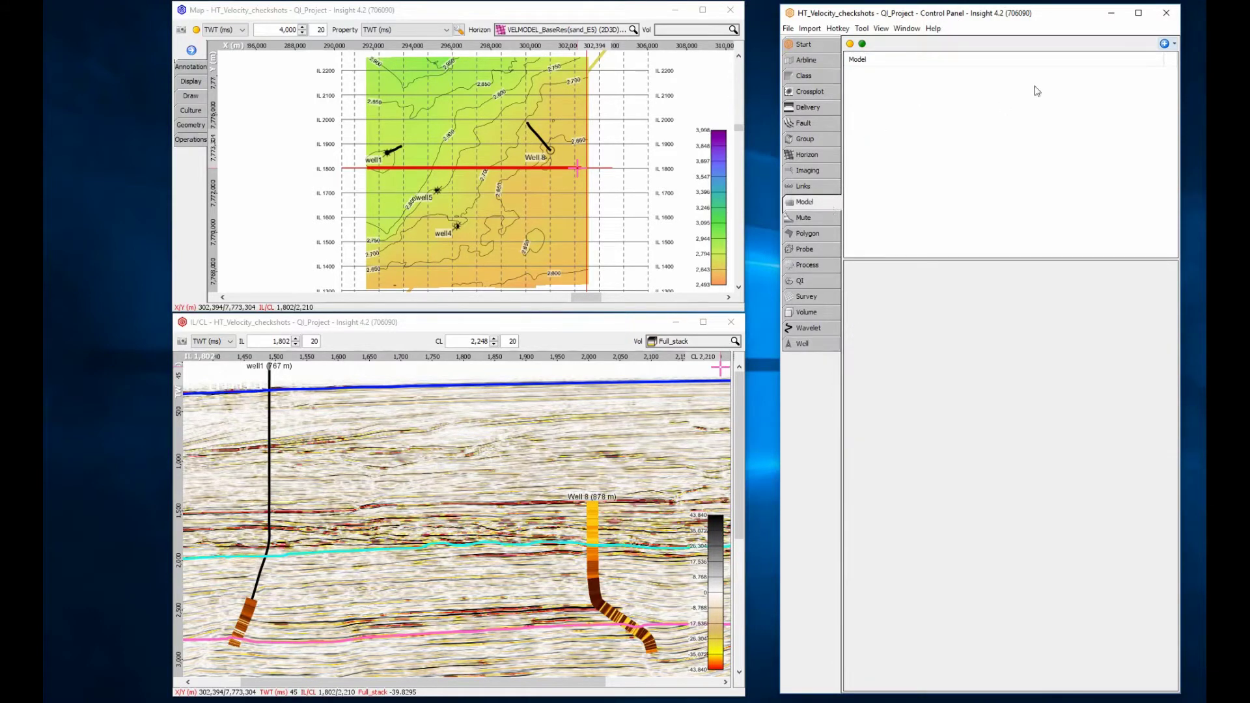
click(1163, 44)
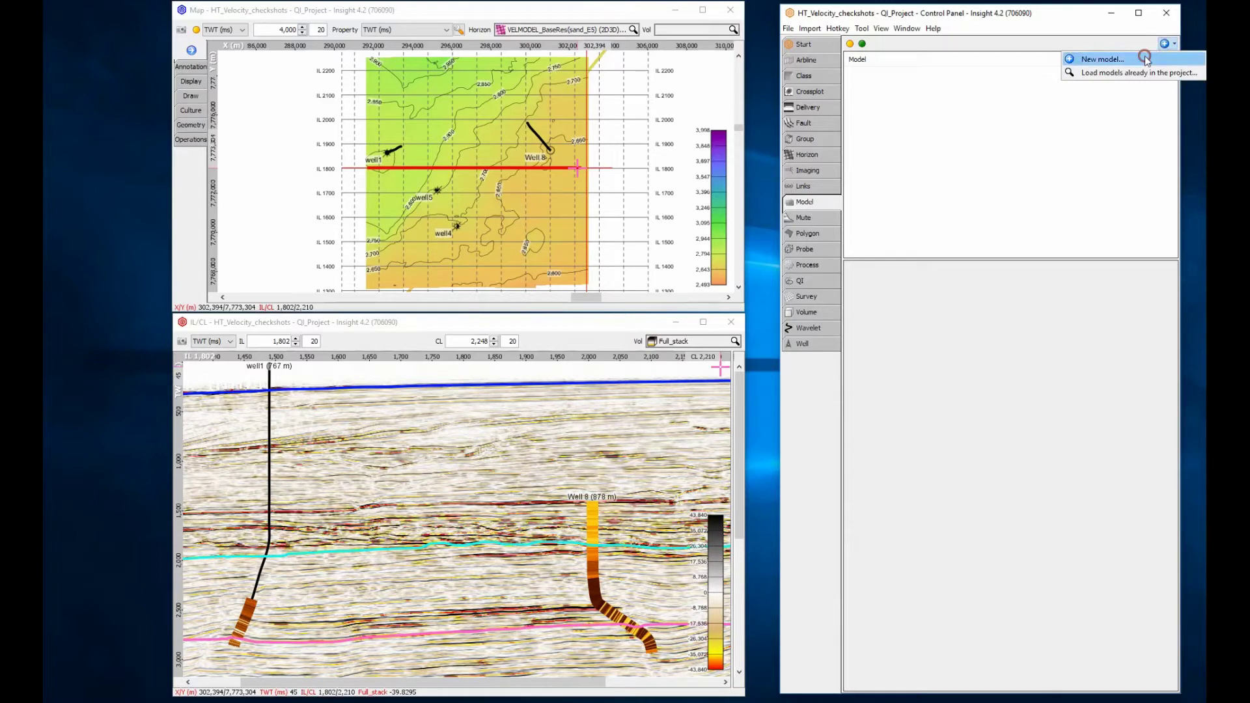
click(1145, 56)
text(constant)
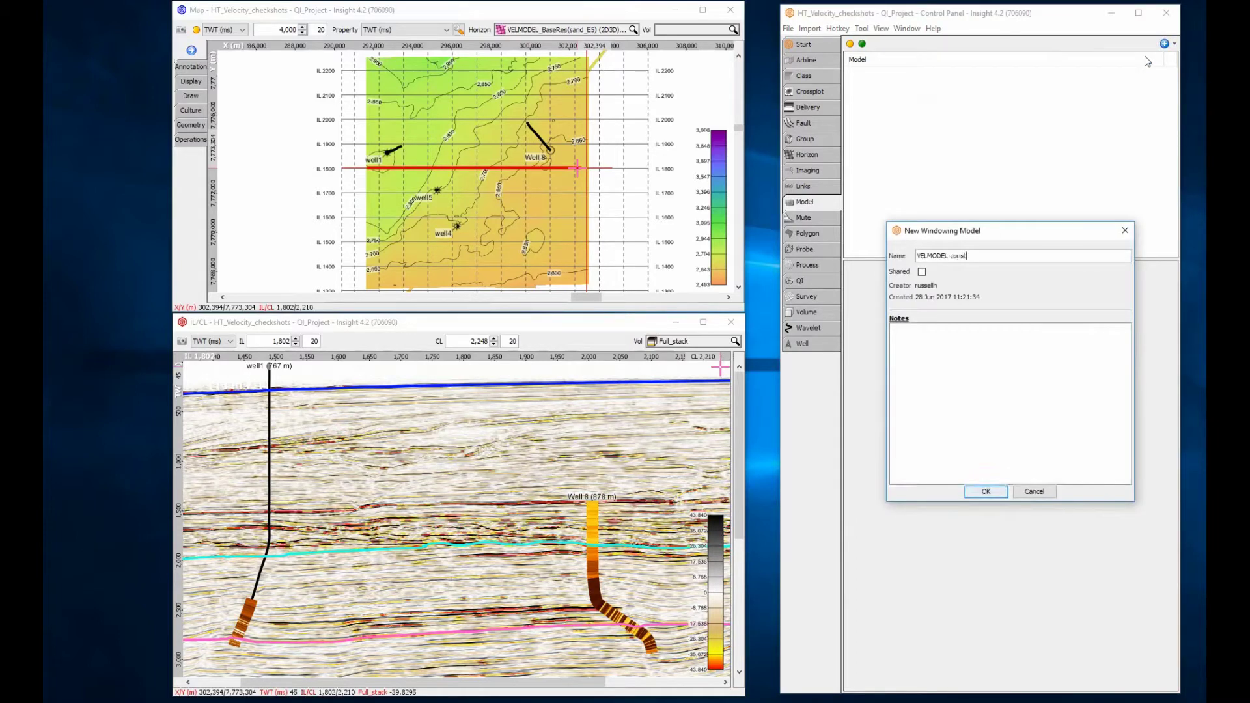
click(980, 495)
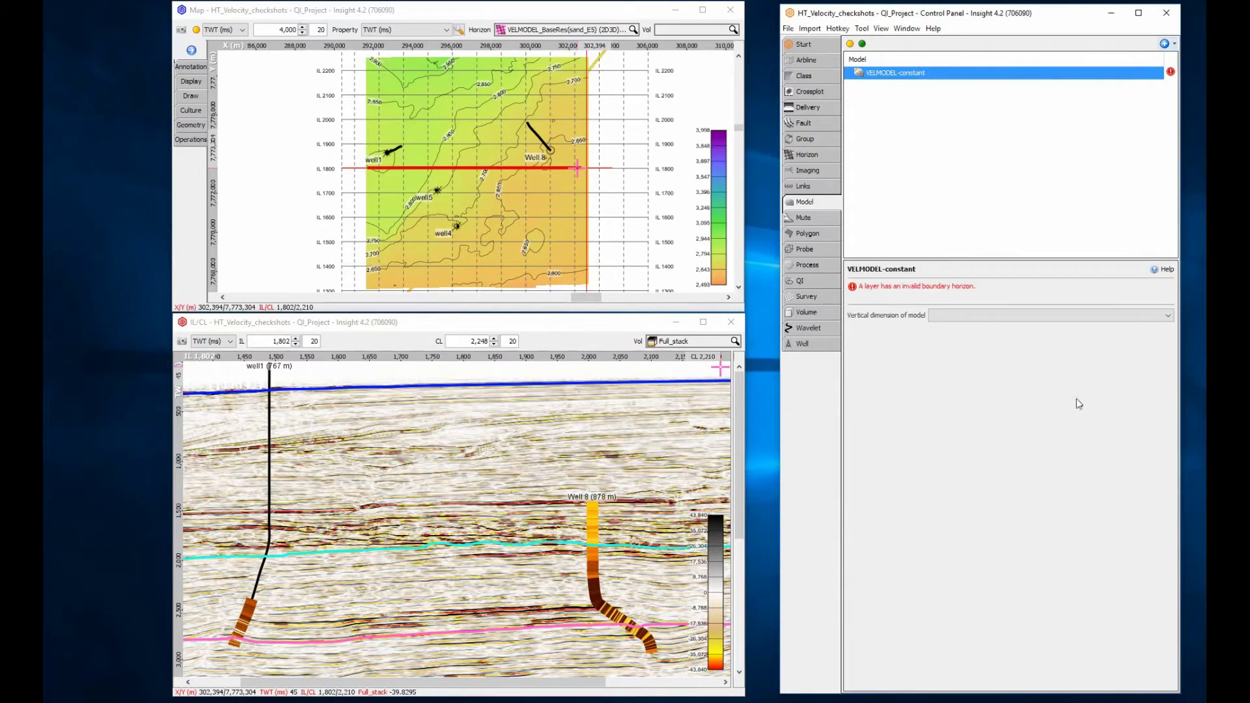
click(1126, 317)
click(1103, 337)
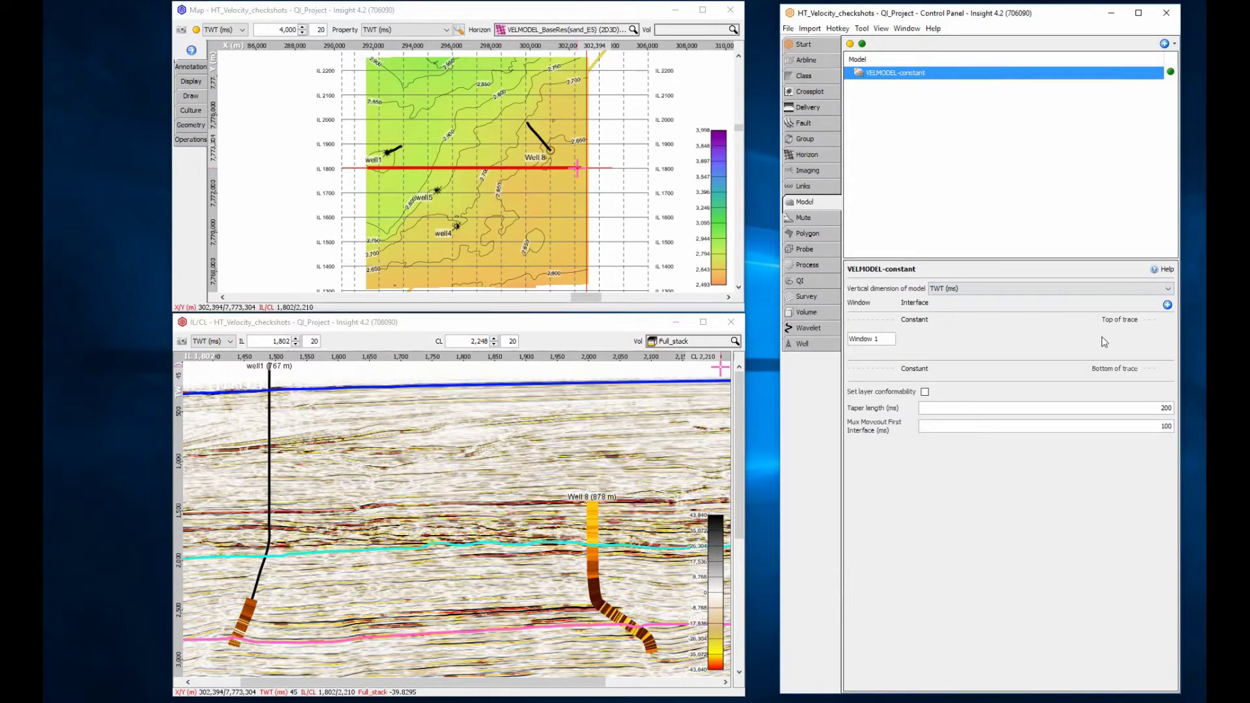
Create a second windowing model named VELMODEL-layered using TWT (ms)
click(1165, 44)
click(1102, 59)
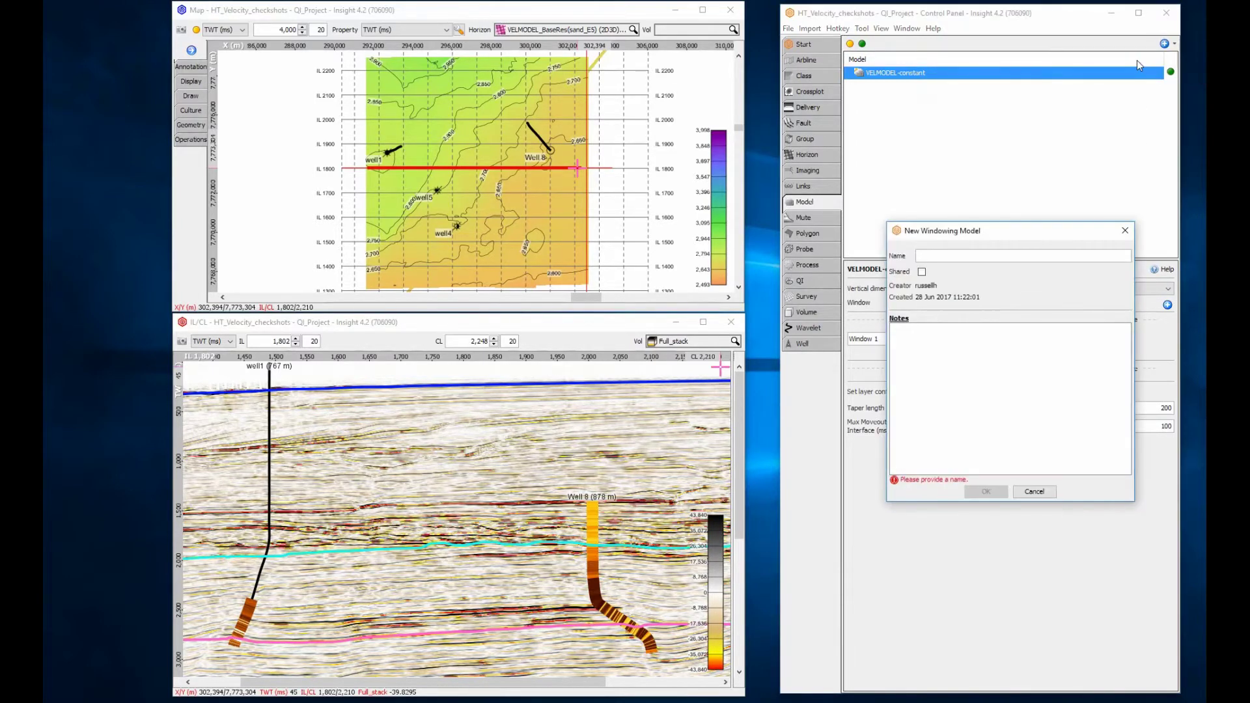
text(layered)
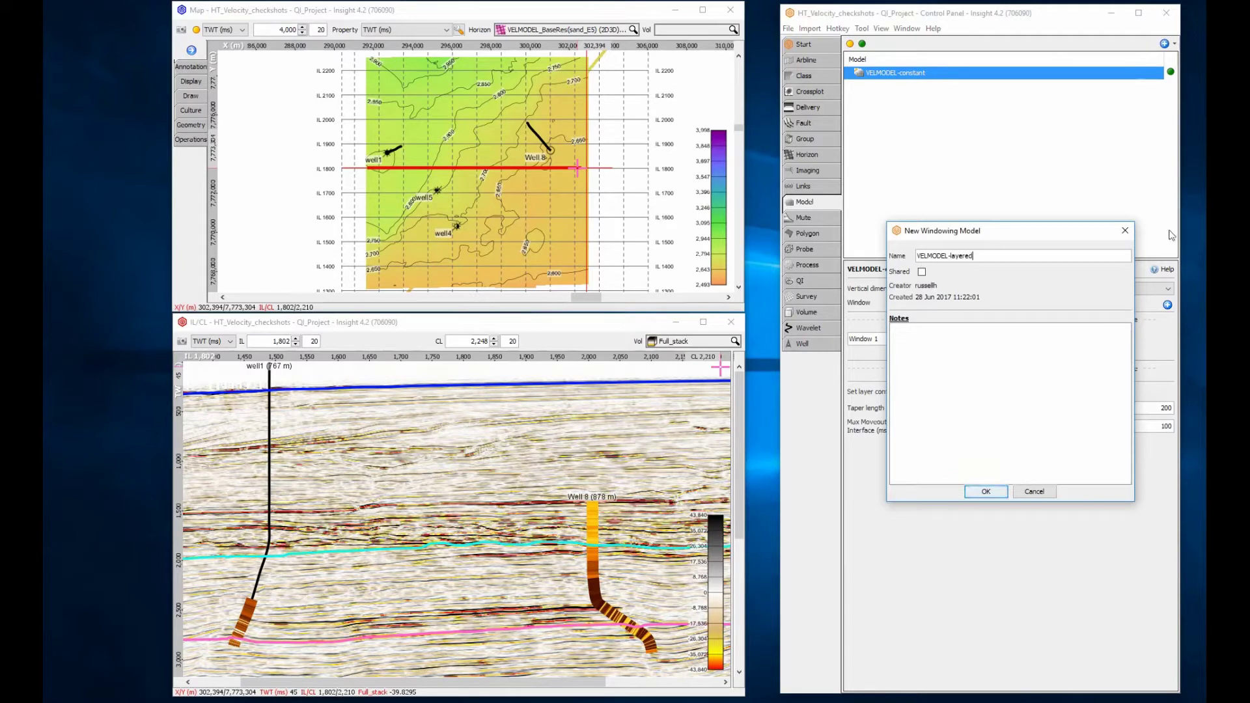
click(993, 496)
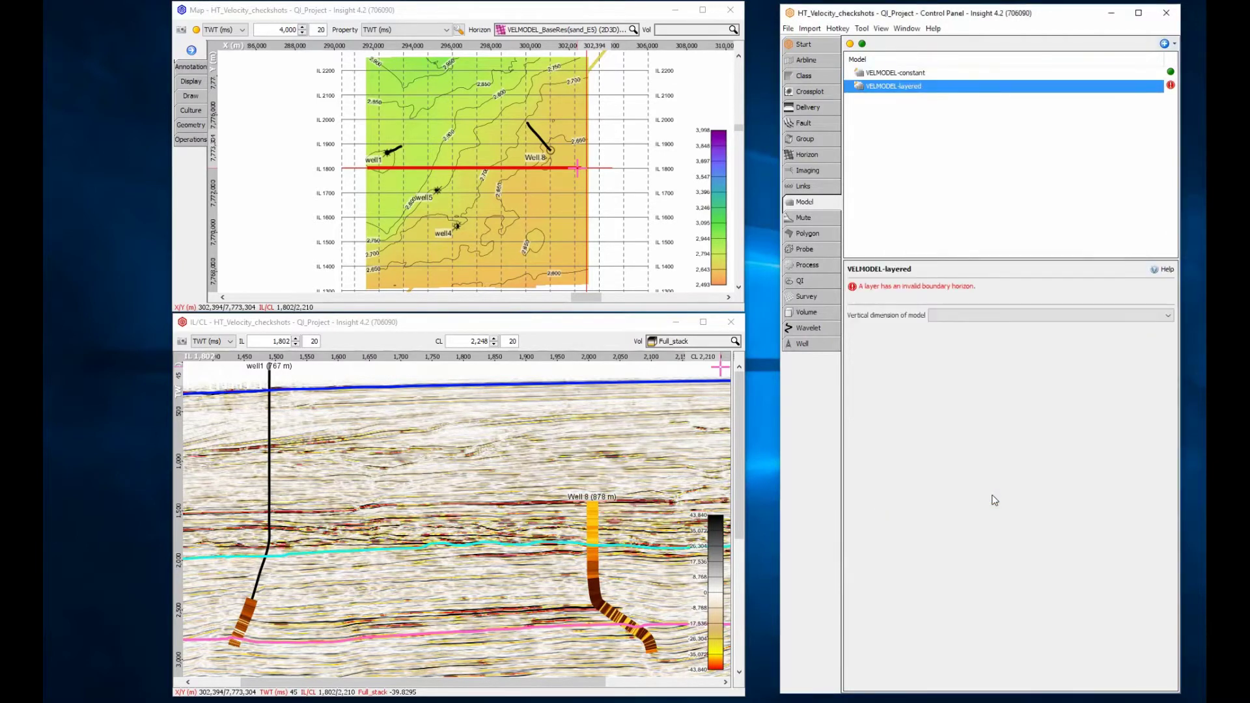
click(1120, 319)
click(1109, 338)
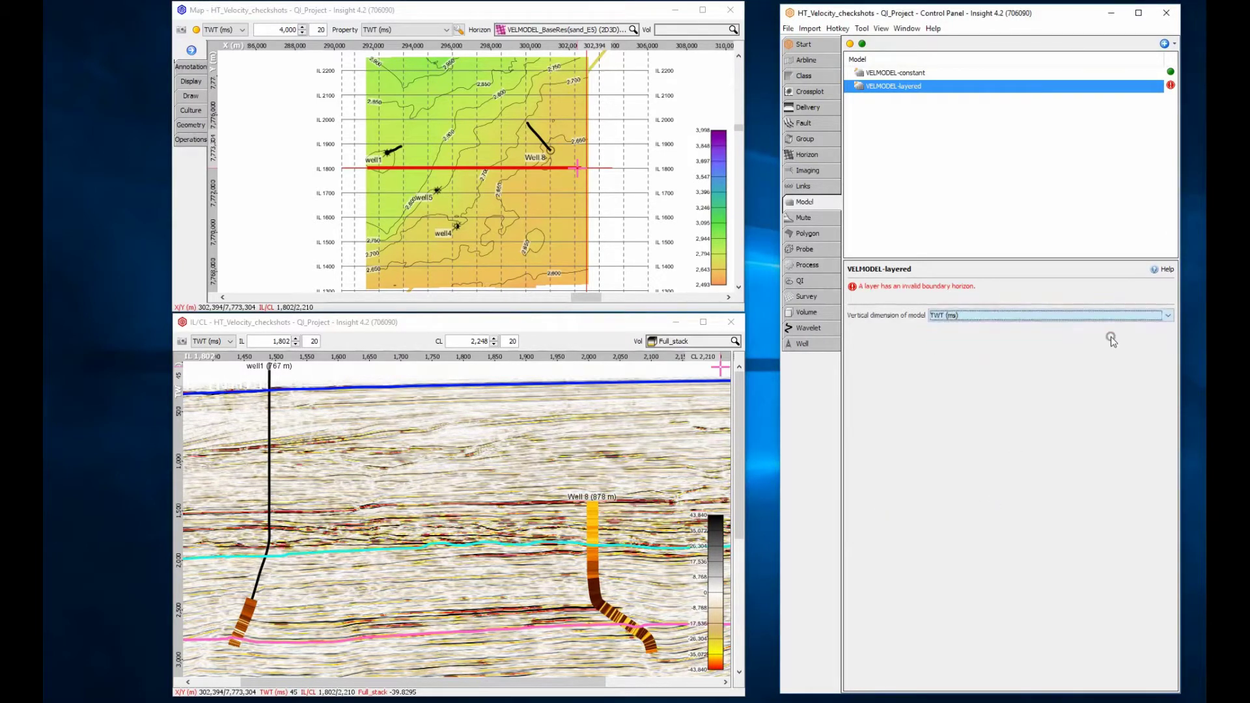
Add three interfaces set to SeaBed, VELMODEL_BCarbs (2D3D) and BaseRes(sand_E5) horizons
click(1167, 305)
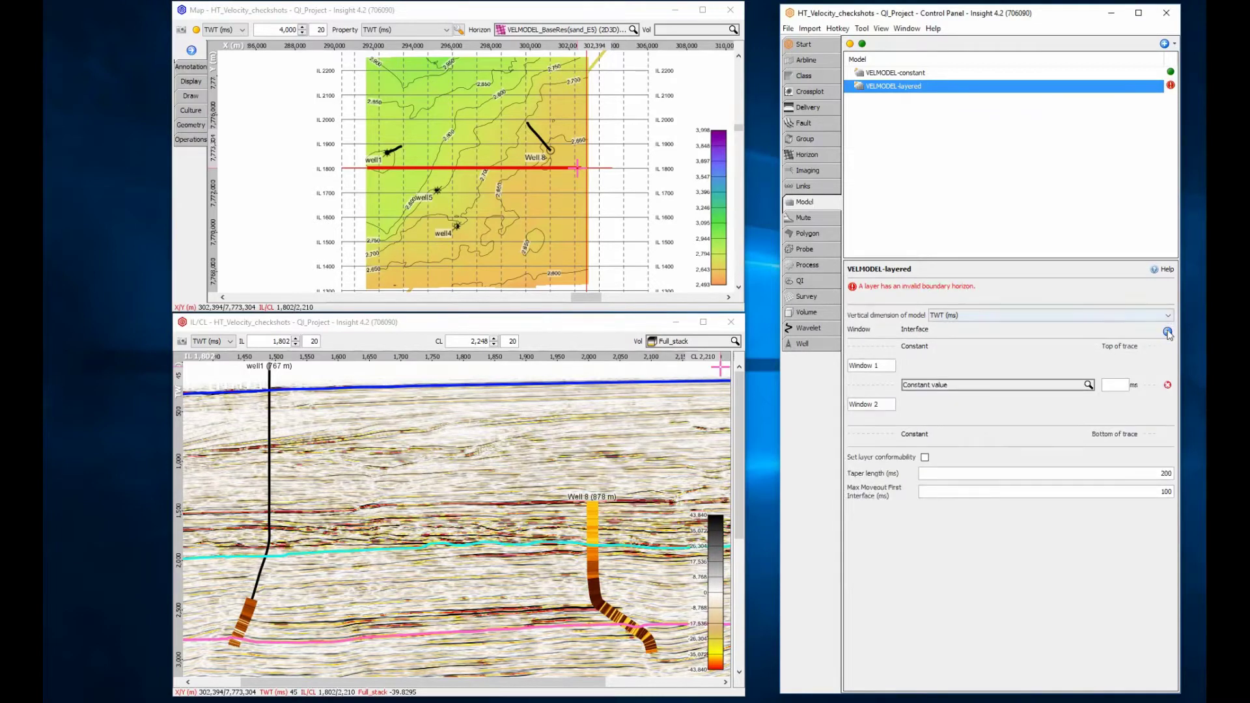
click(1168, 333)
click(1167, 332)
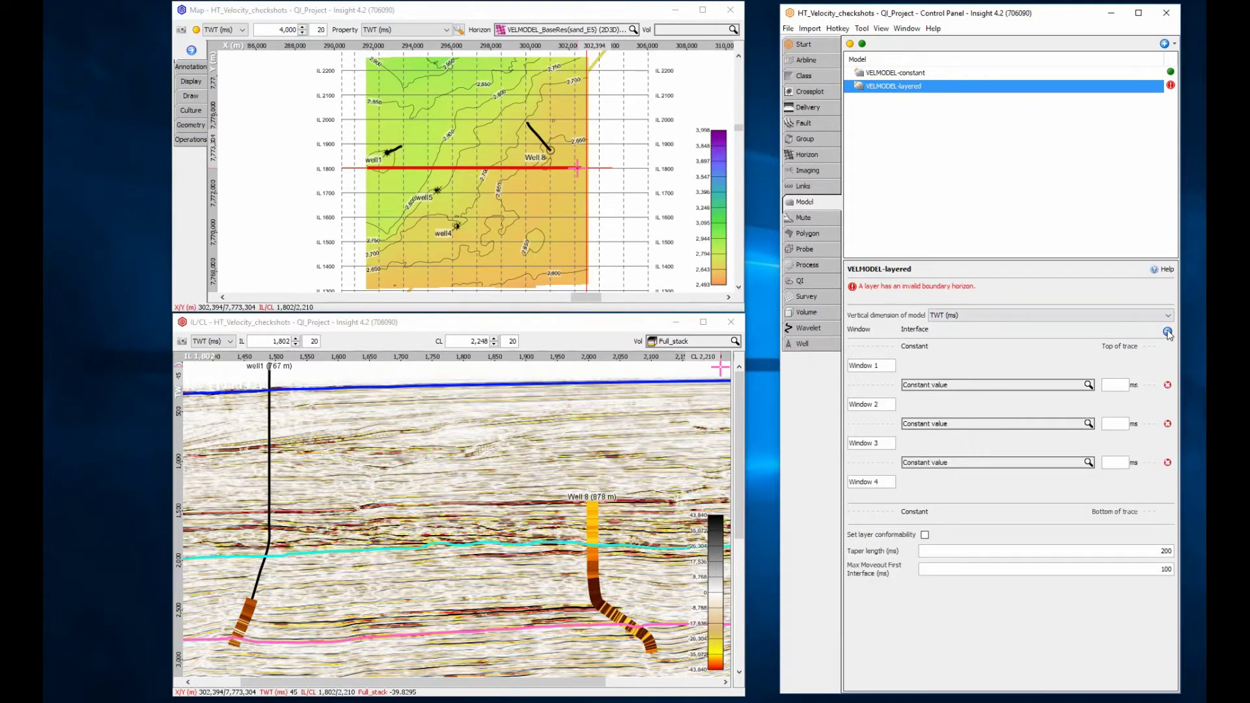
click(1020, 384)
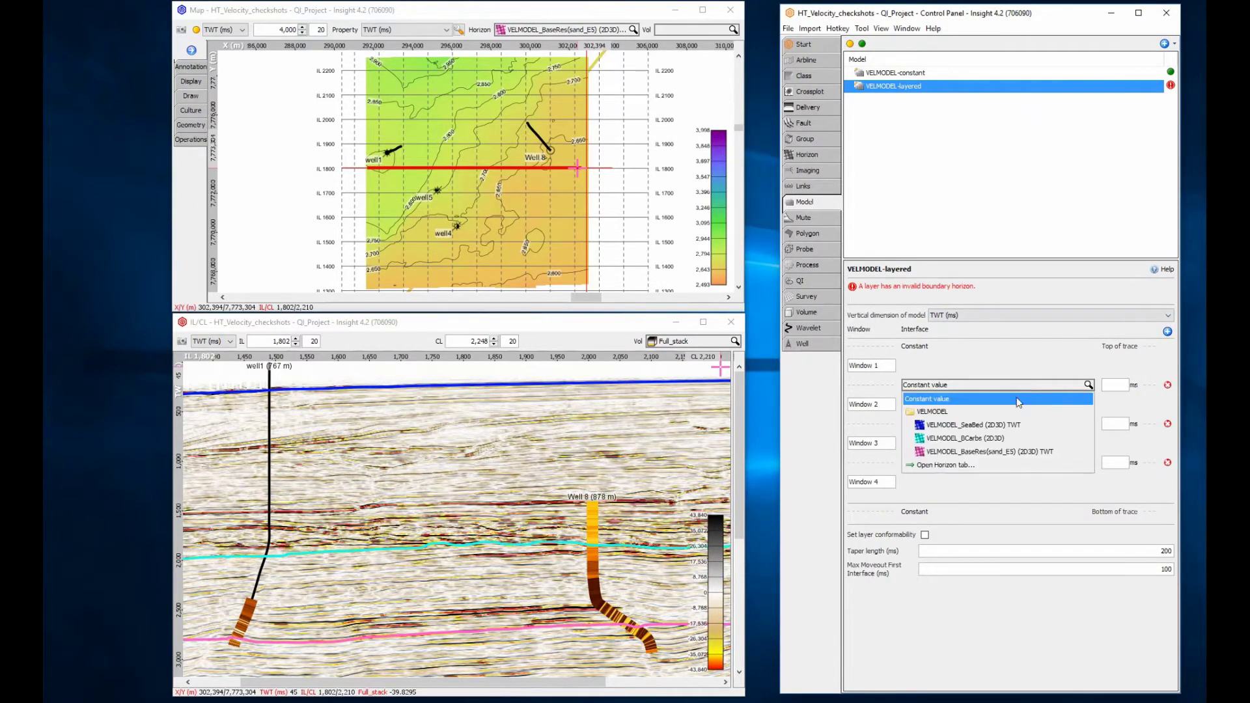
click(1014, 426)
click(1014, 427)
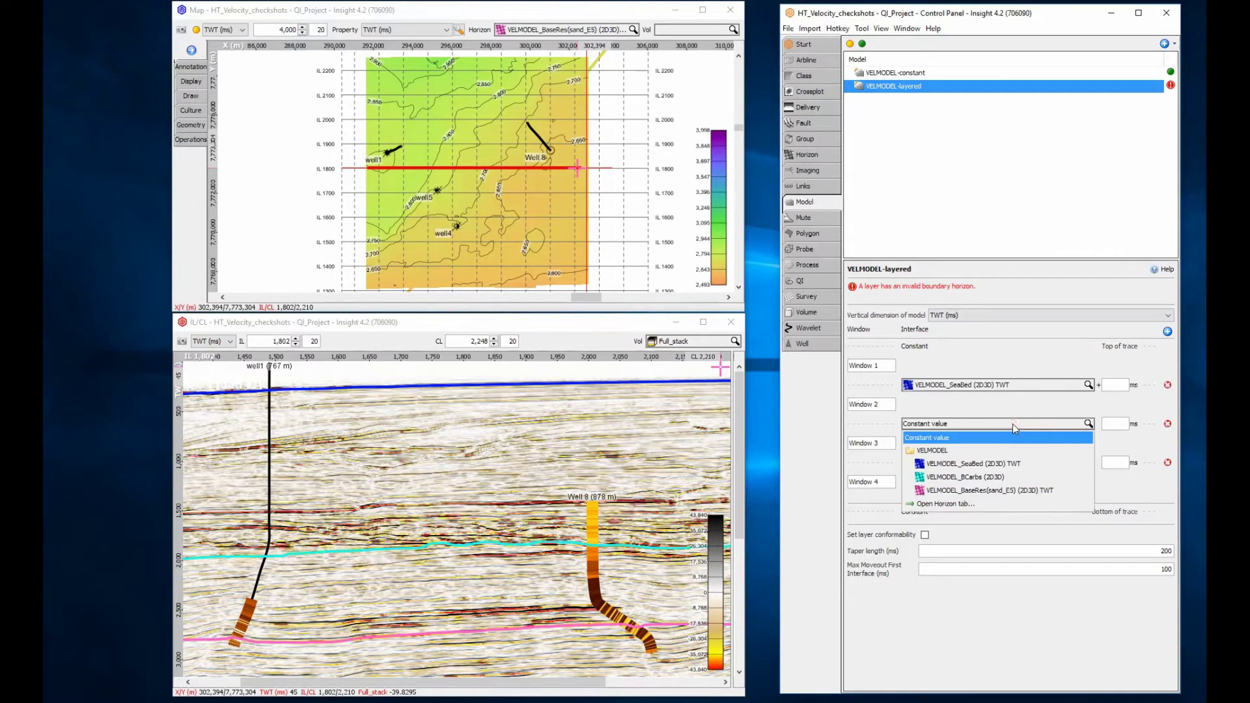
click(1001, 477)
click(999, 461)
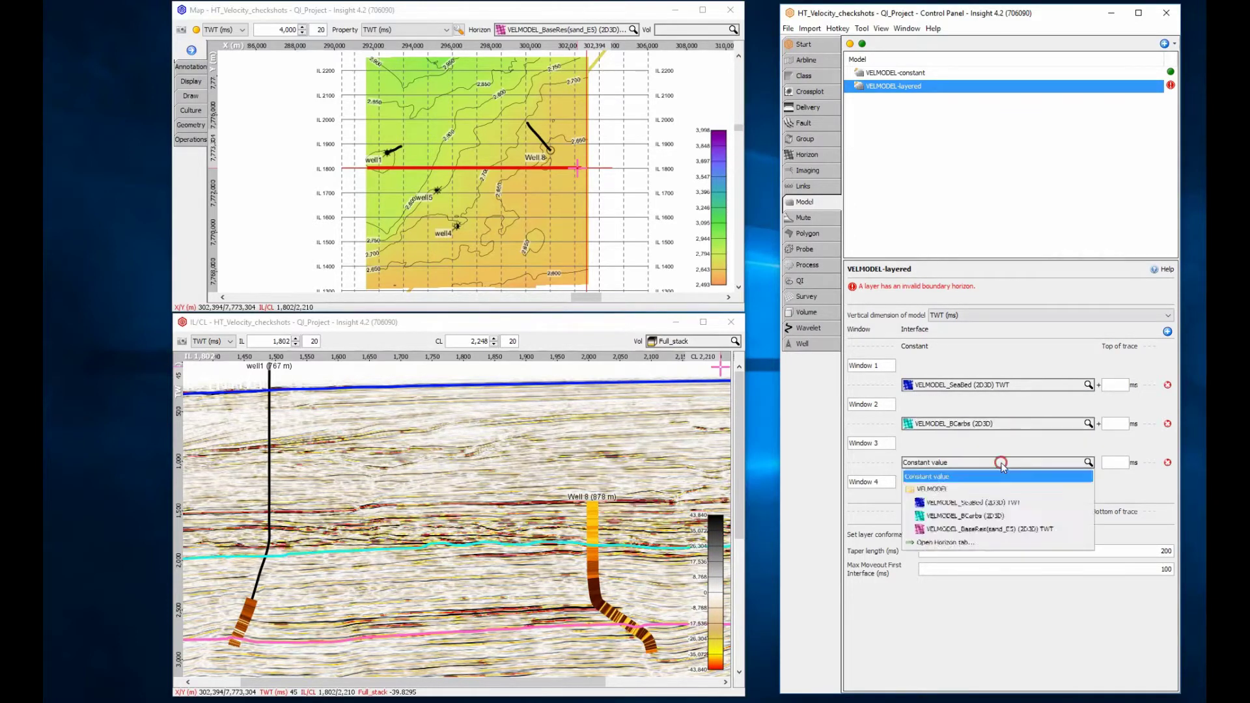
click(1004, 530)
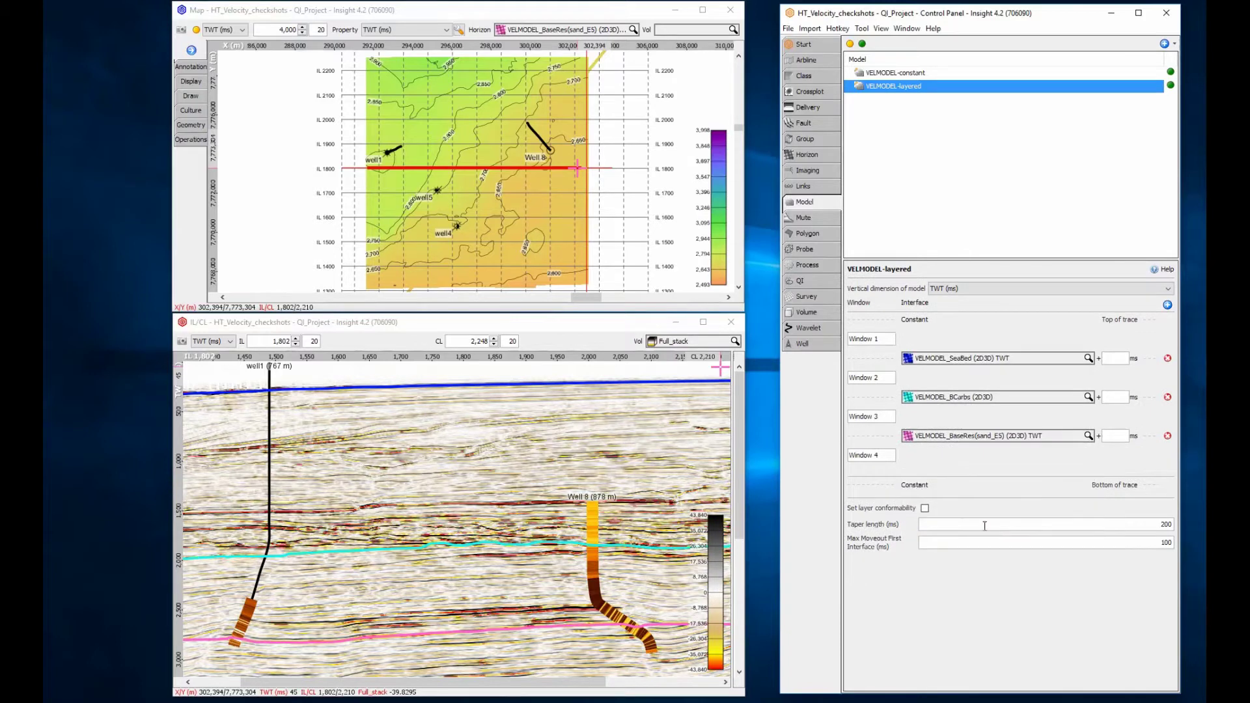
Enable layer conformability and make Window 3 conform to its Base
click(925, 509)
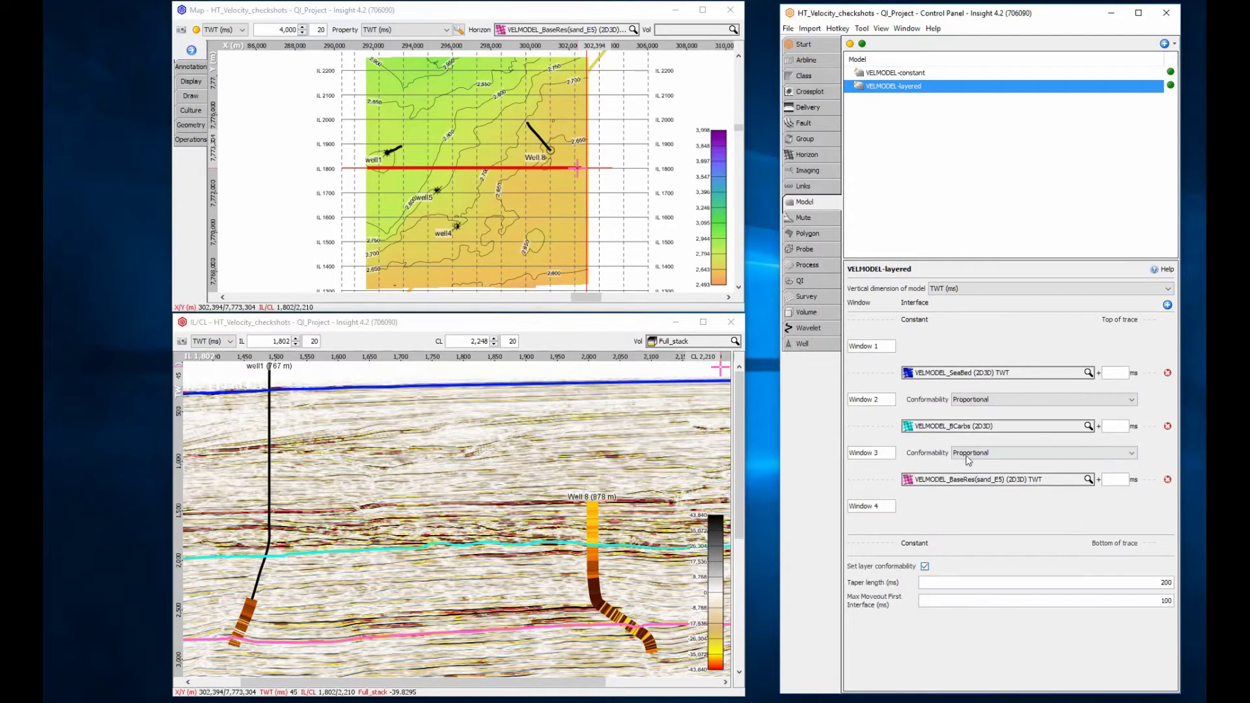
click(969, 454)
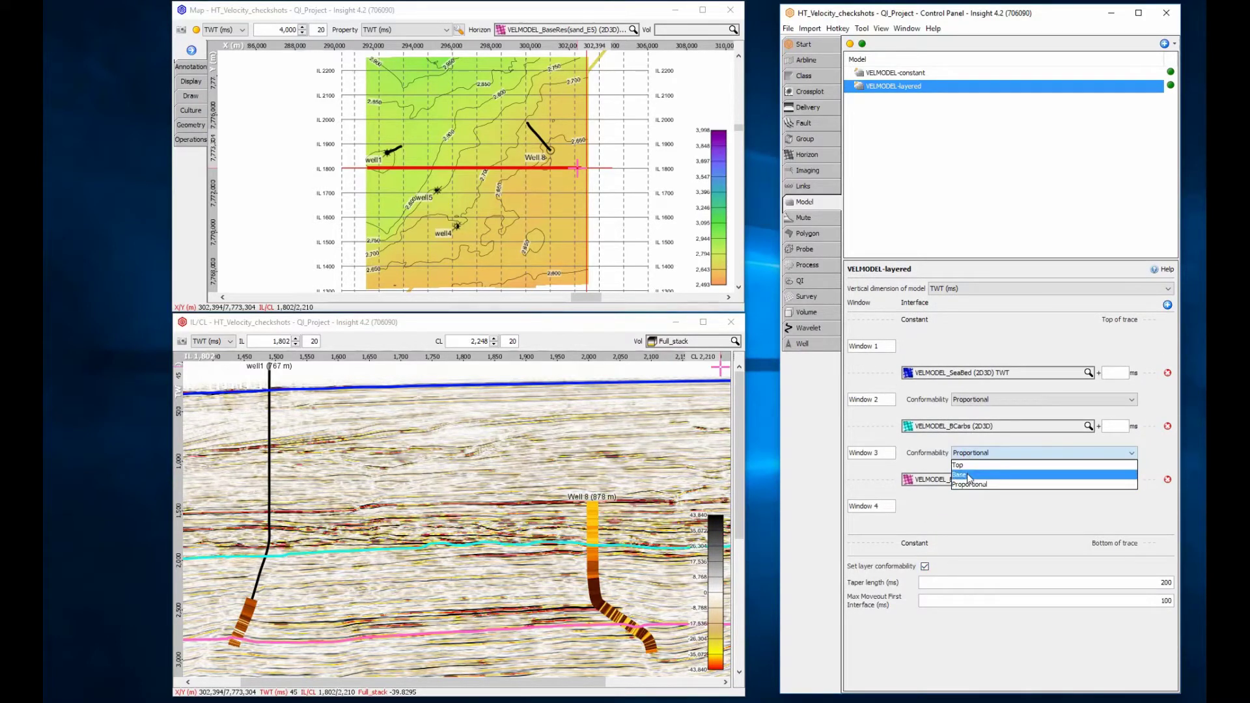
click(969, 476)
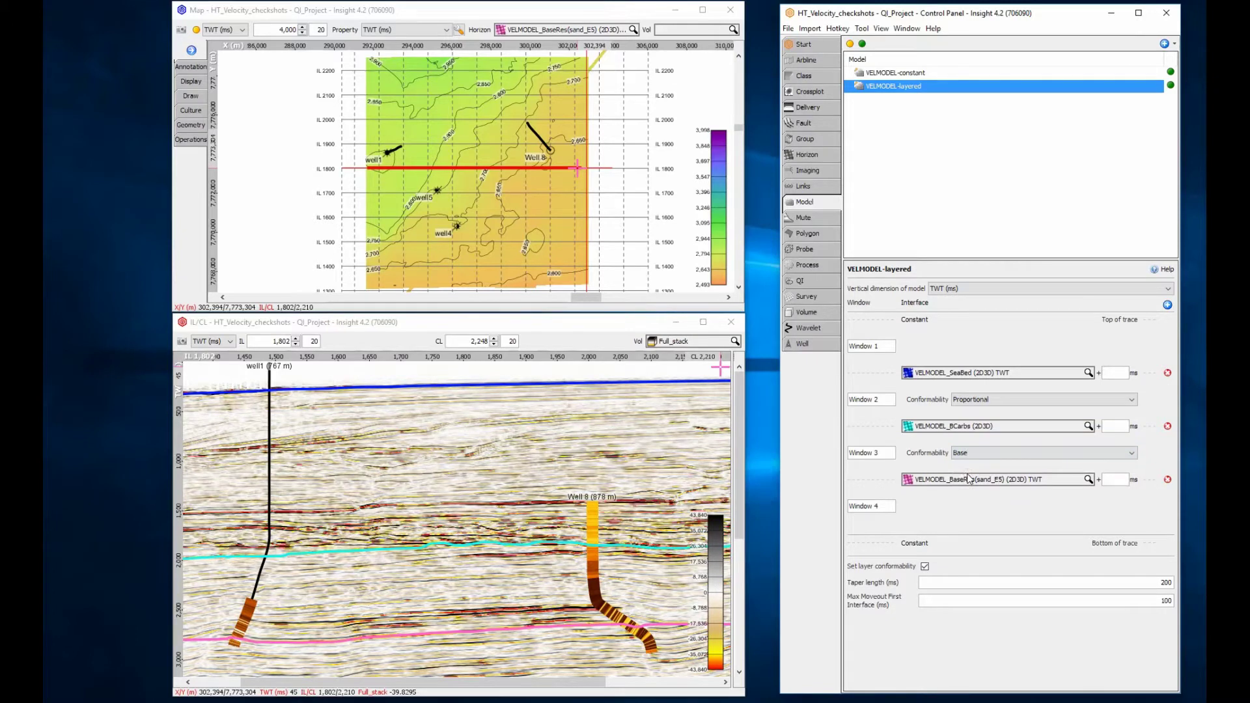
Add a Velocity Model (From Well Checkshots) process, found by searching 'velocity', keeping its default name
click(825, 267)
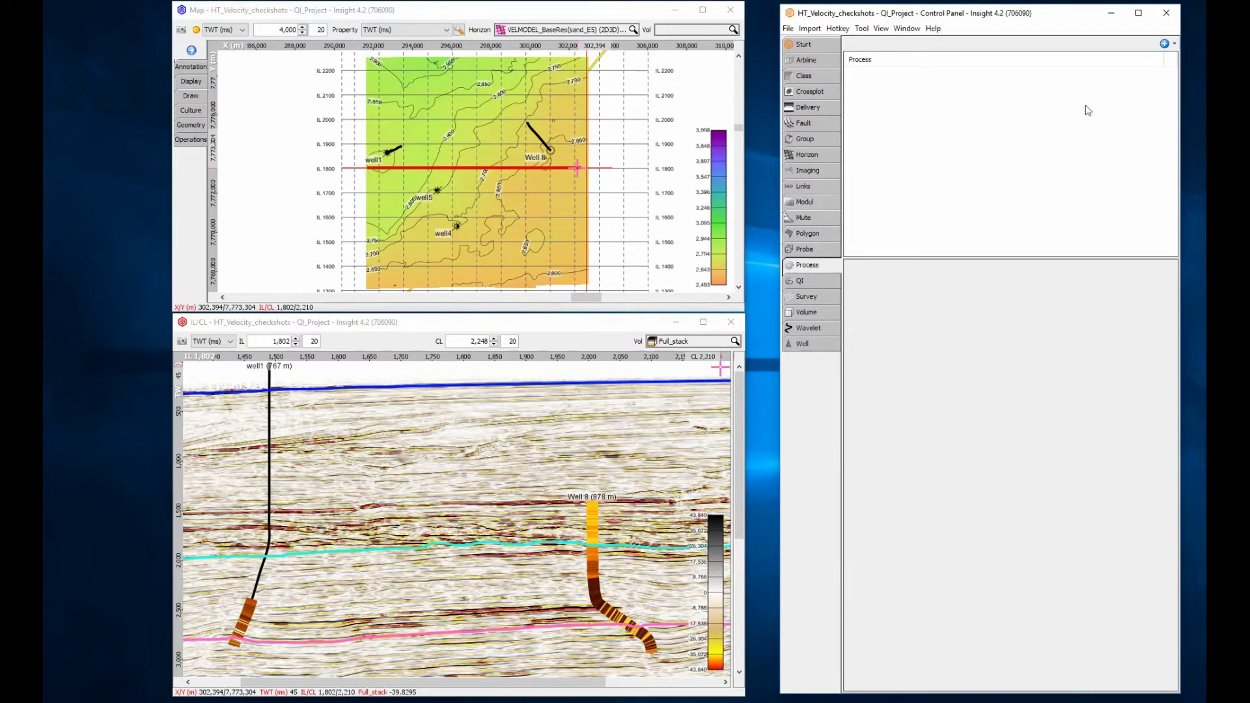
click(1165, 43)
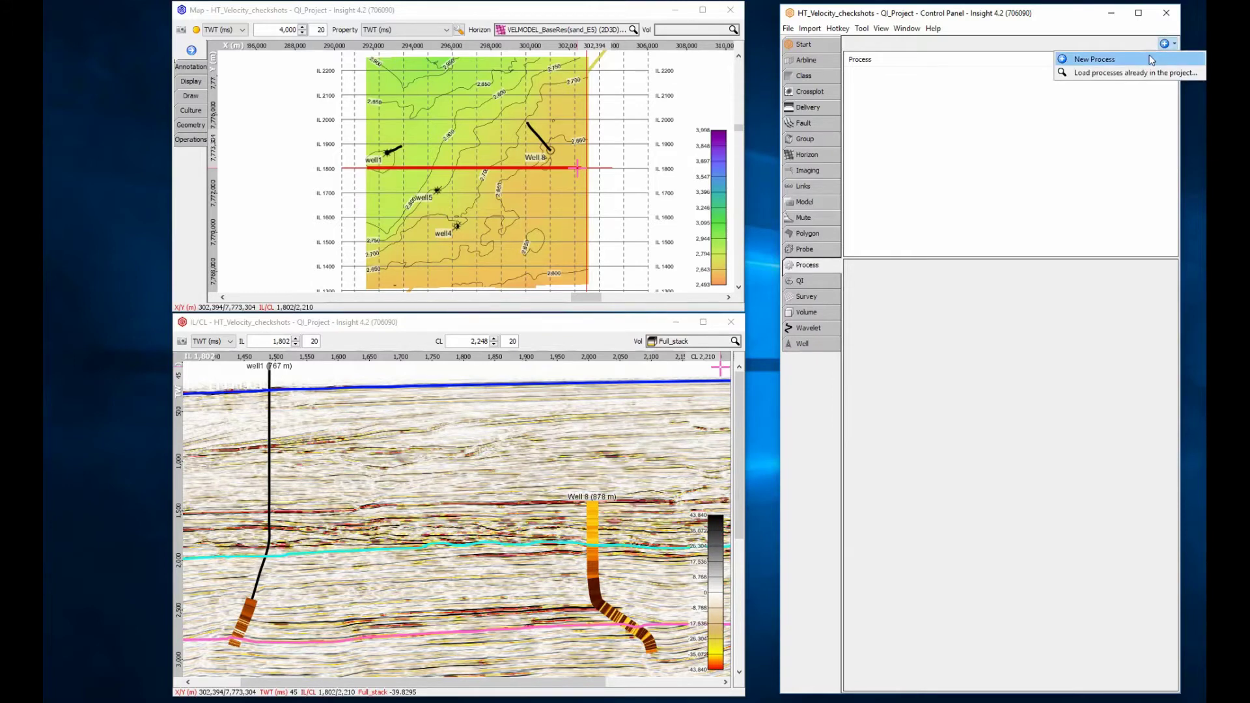
click(1149, 58)
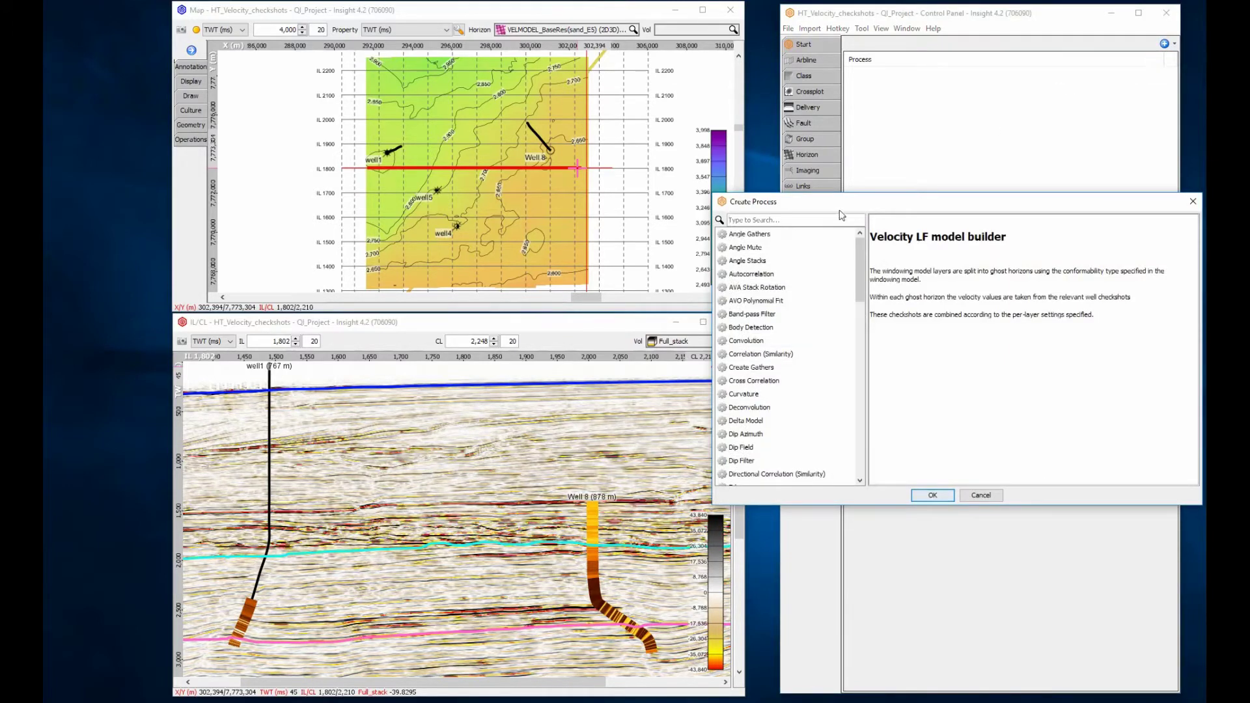
text(velocity)
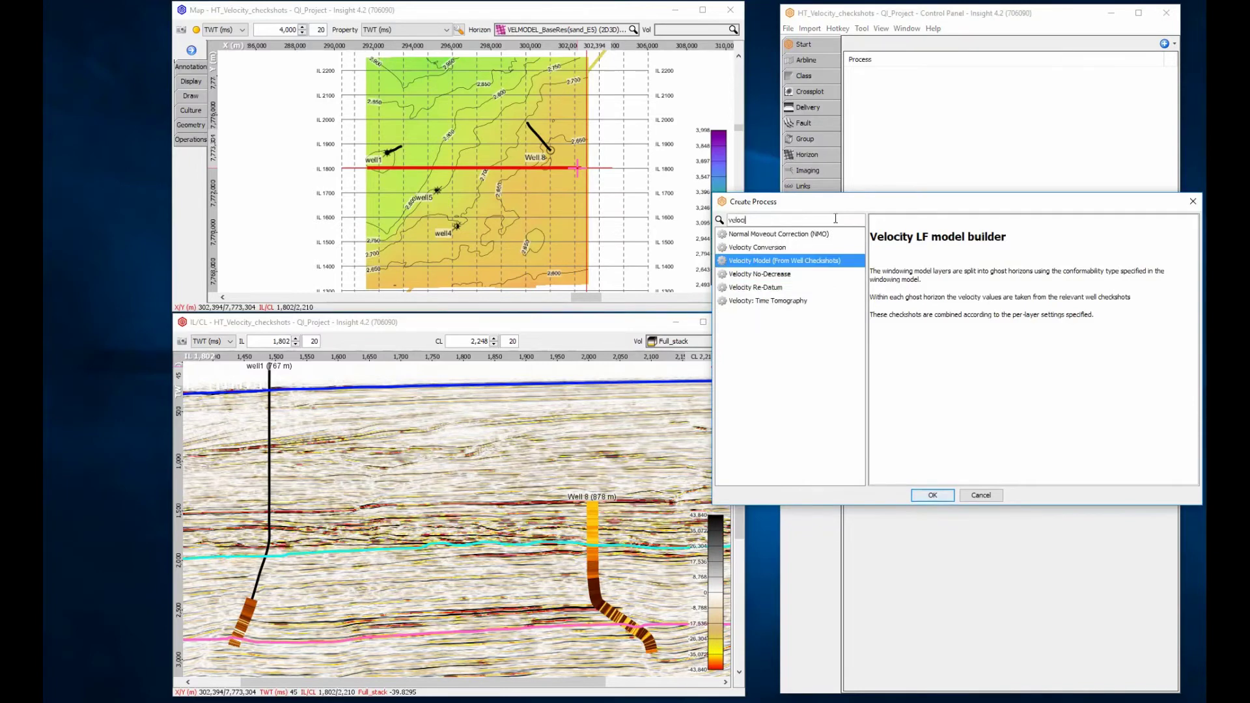
click(930, 495)
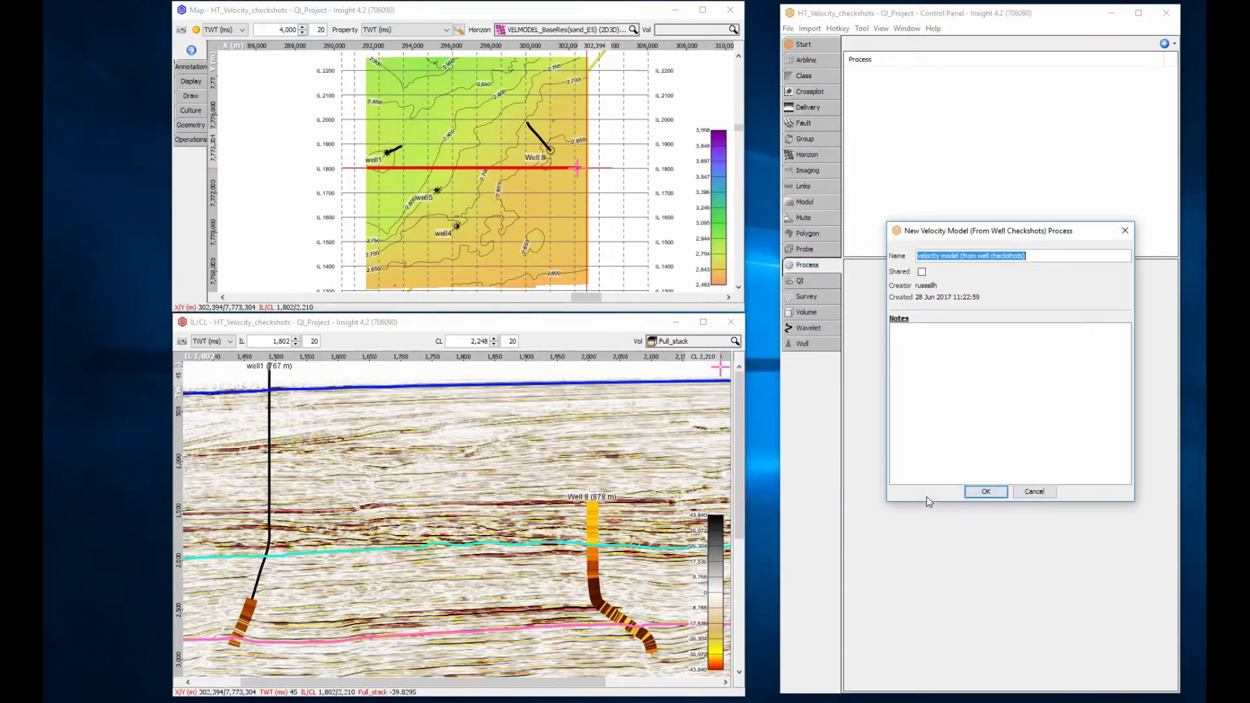
click(980, 488)
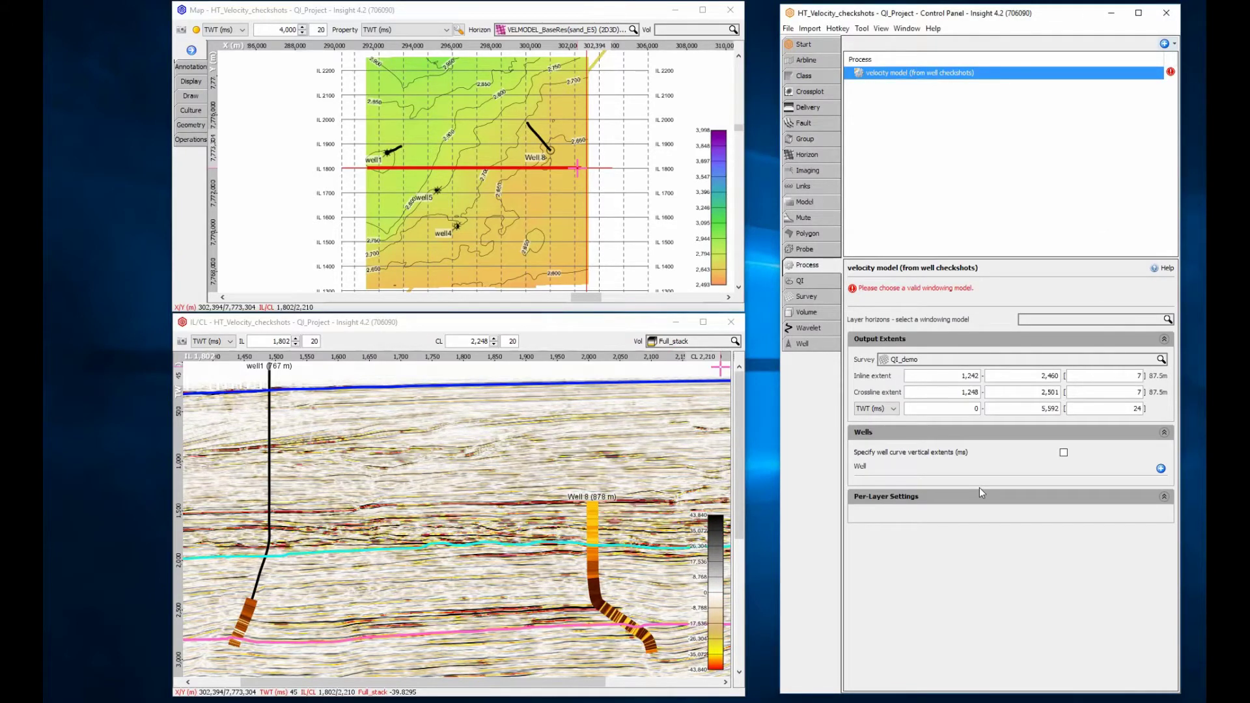
Use VELMODEL-constant for layer horizons and set inline and crossline output steps to 16
click(1045, 320)
click(1052, 346)
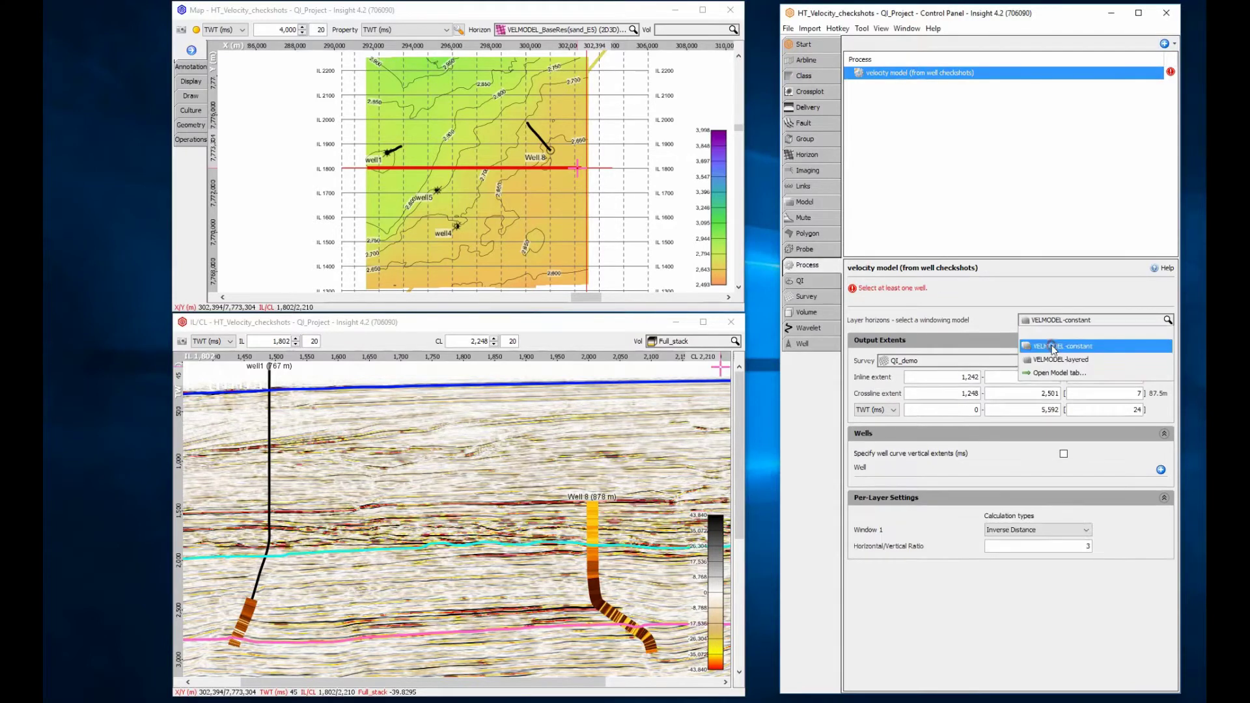
double_click(1103, 378)
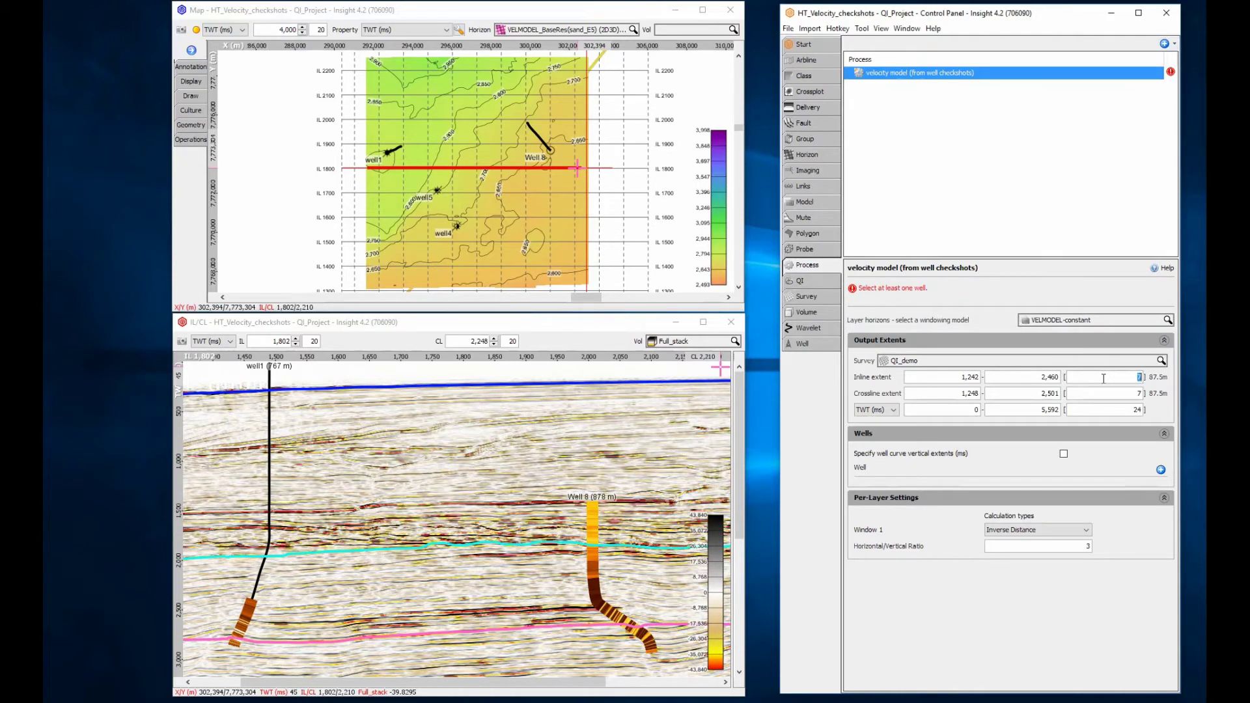
text(16)
double_click(1109, 395)
text(16)
click(1110, 409)
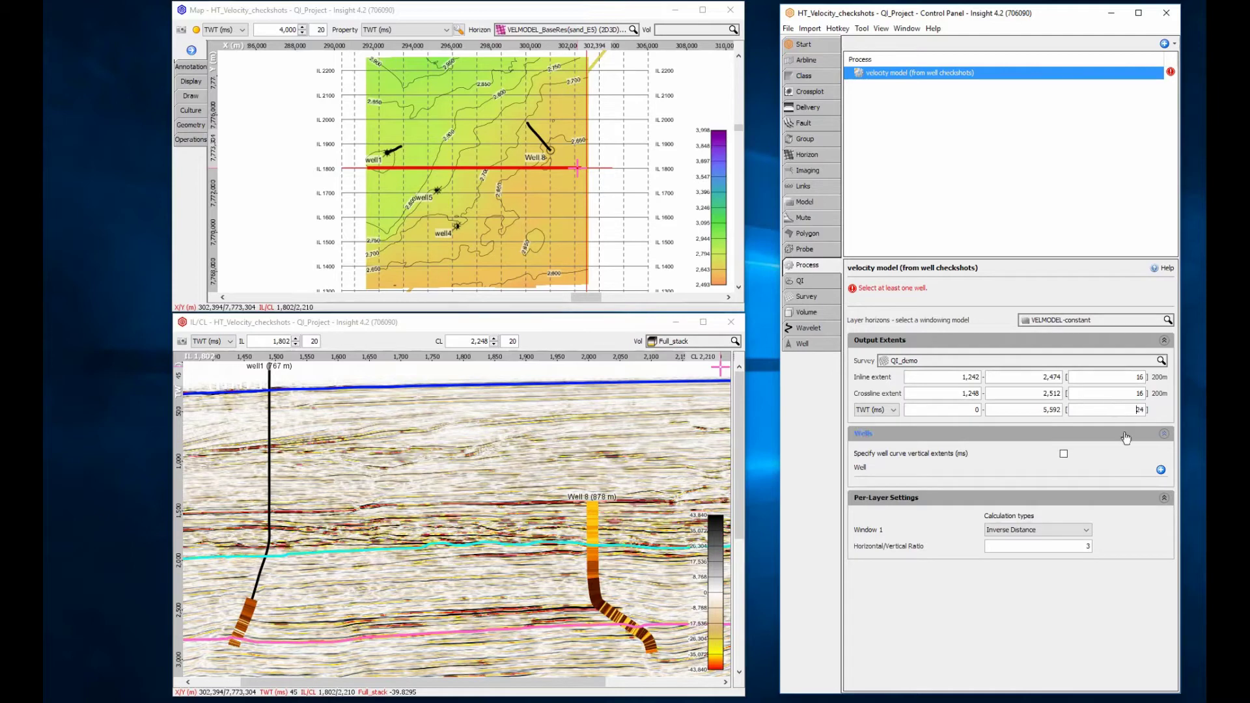
Add well1, well4, well5 and Well 8 as model wells
click(1159, 470)
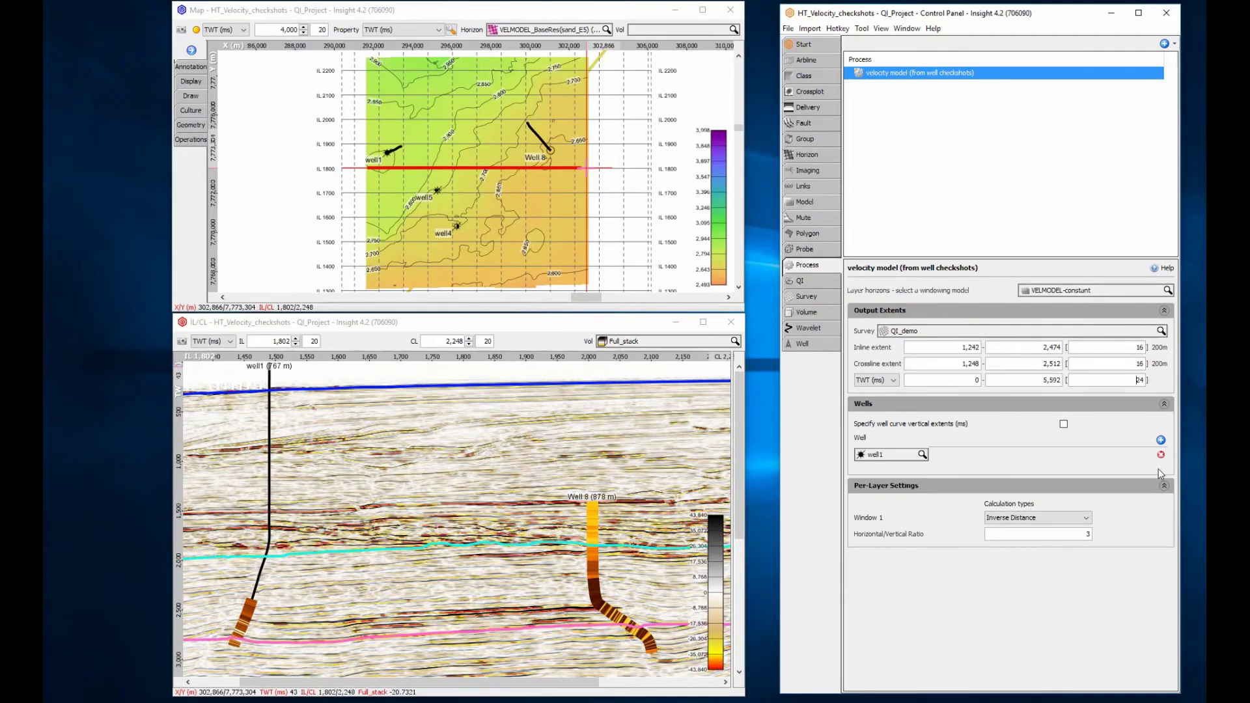
click(1161, 441)
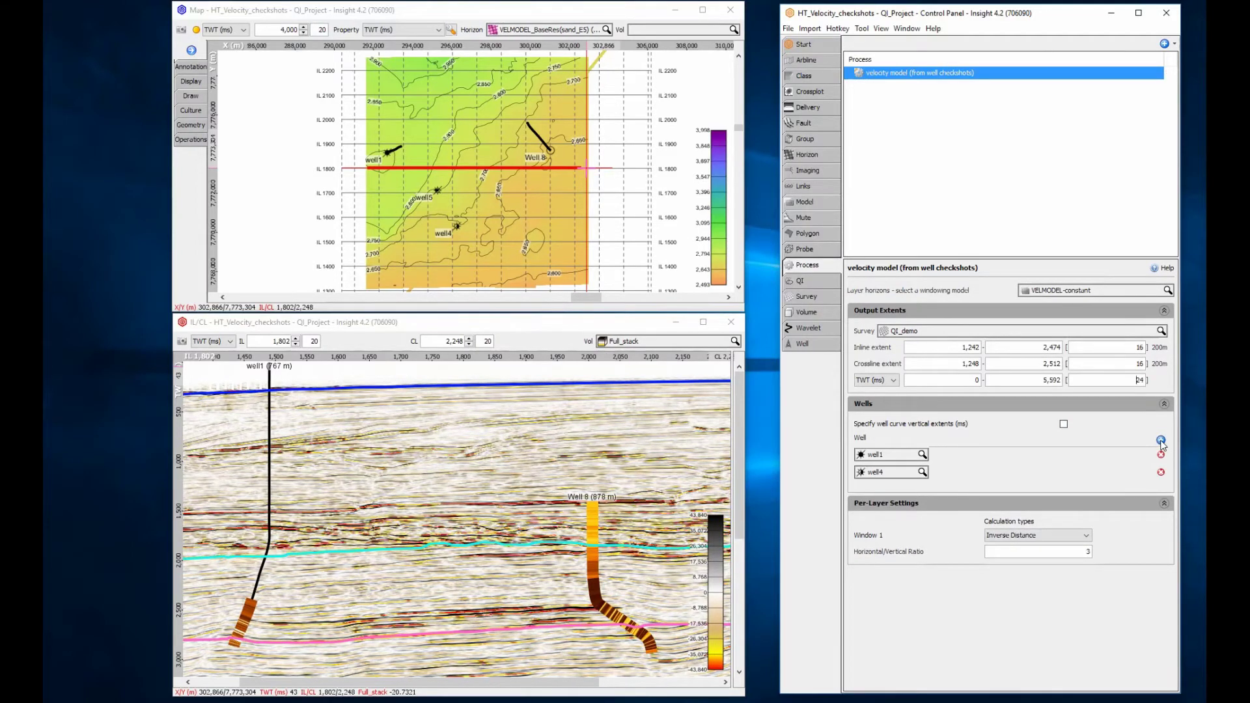
click(1160, 441)
click(1161, 441)
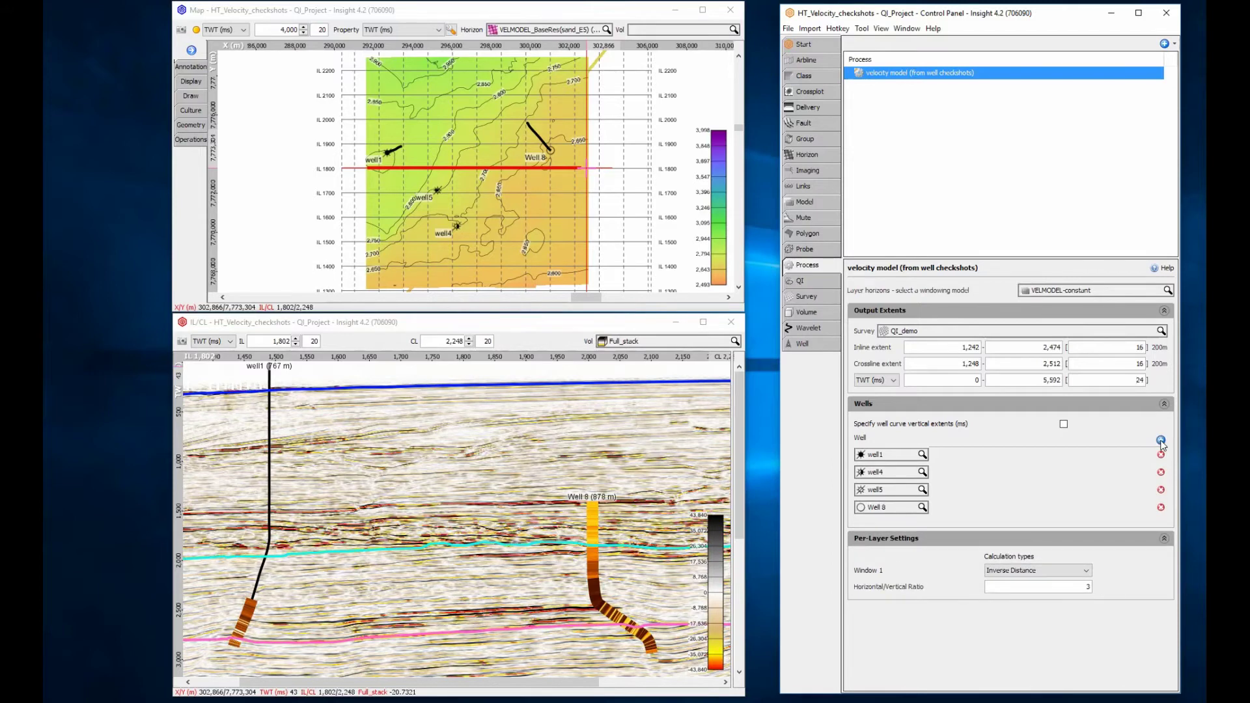
Display 'velocity model (from well checkshots)' instead of Full_stack in the inline section
click(705, 341)
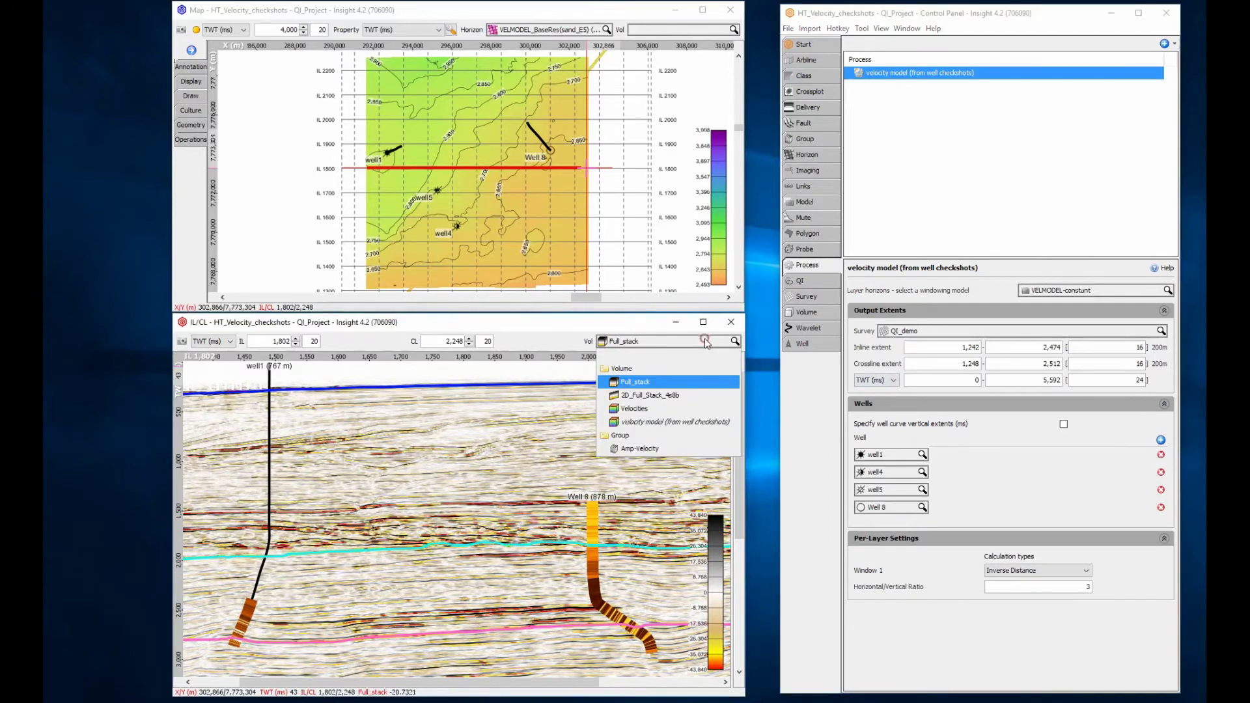
click(698, 421)
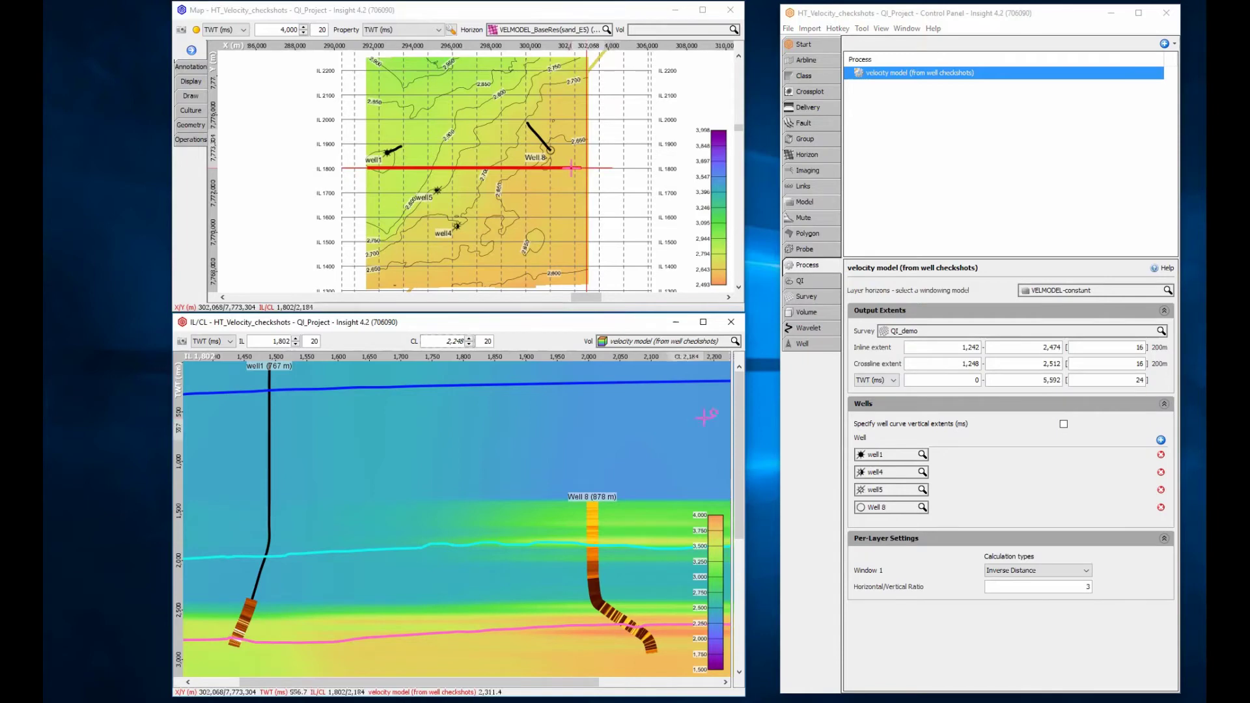
click(809, 345)
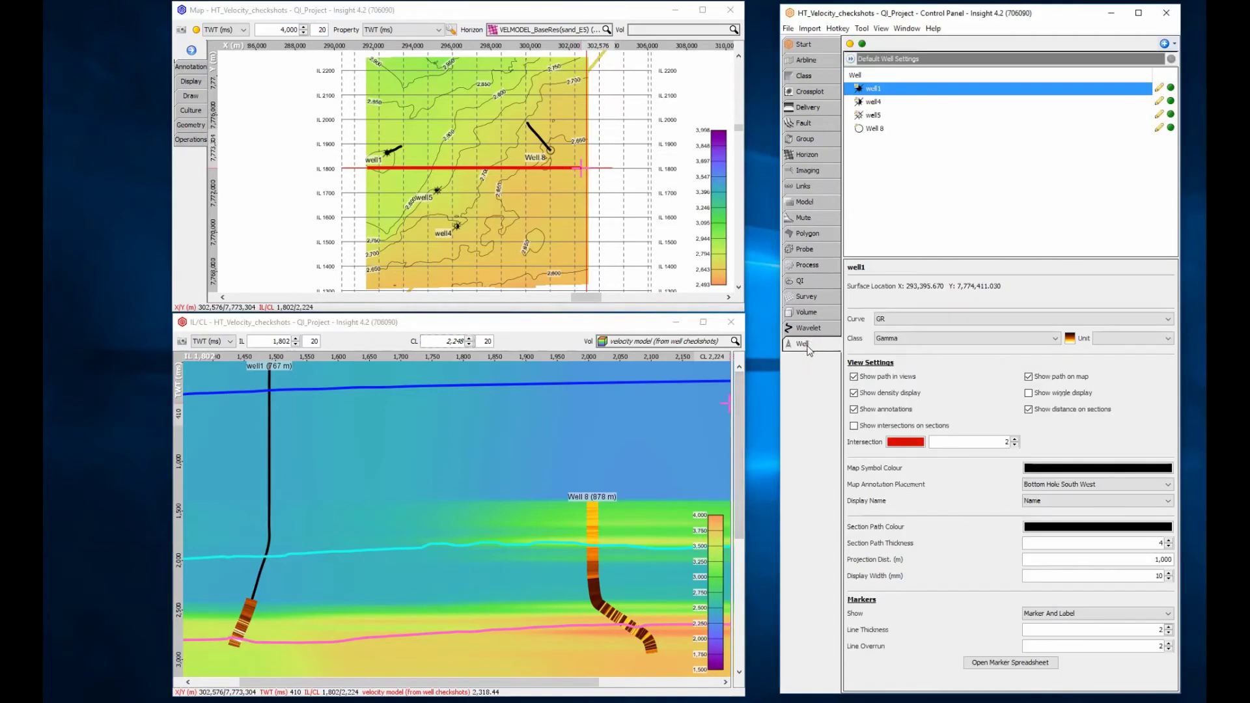
Set the Checkshot Vint curve as the displayed curve for well1 and Well 8
click(907, 319)
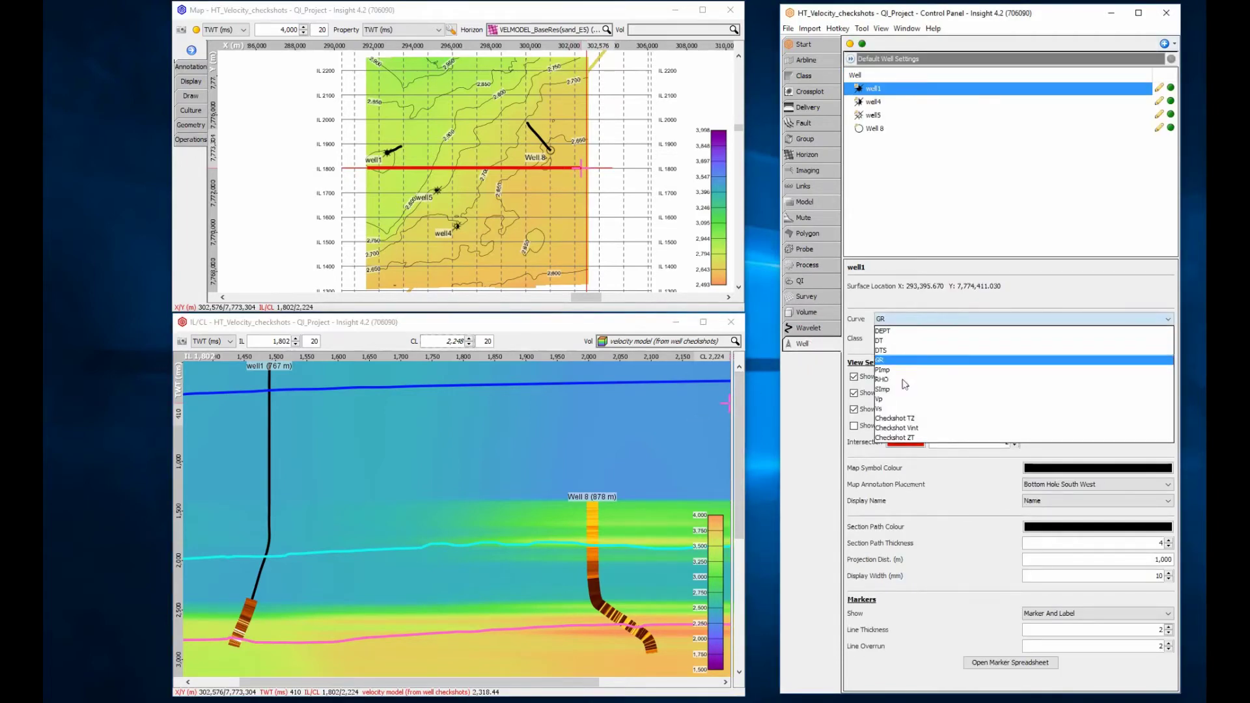
click(911, 428)
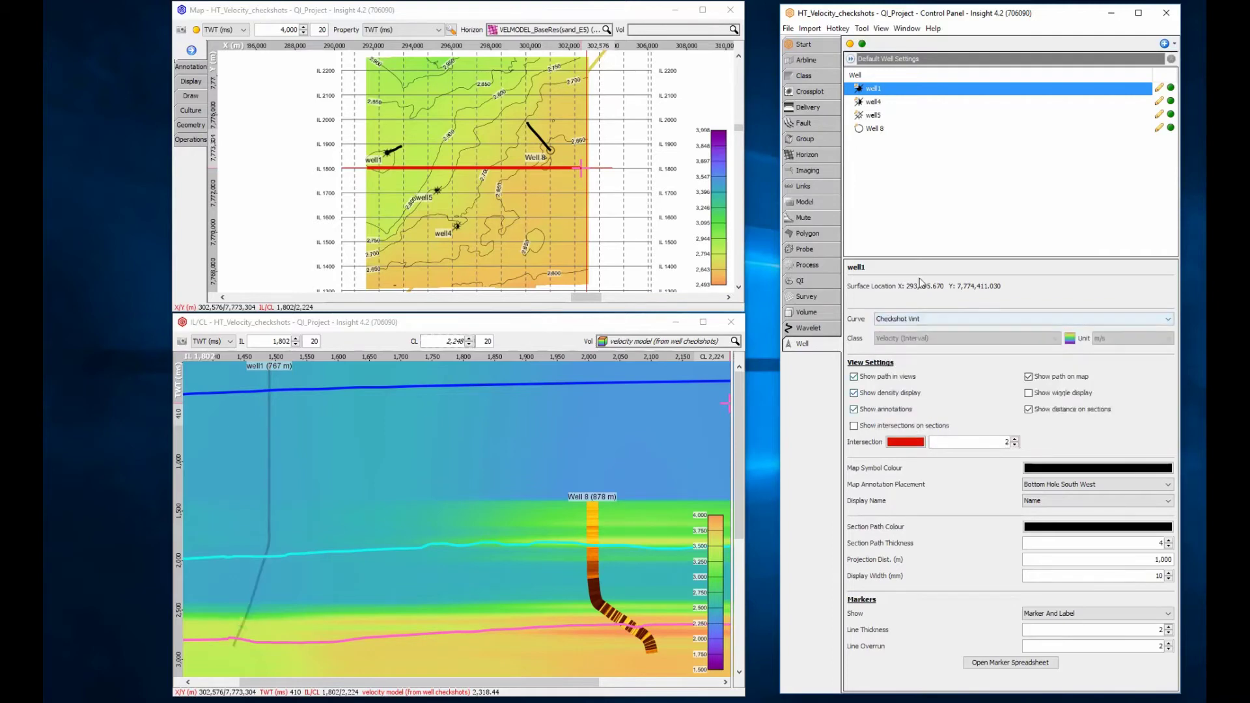
click(879, 128)
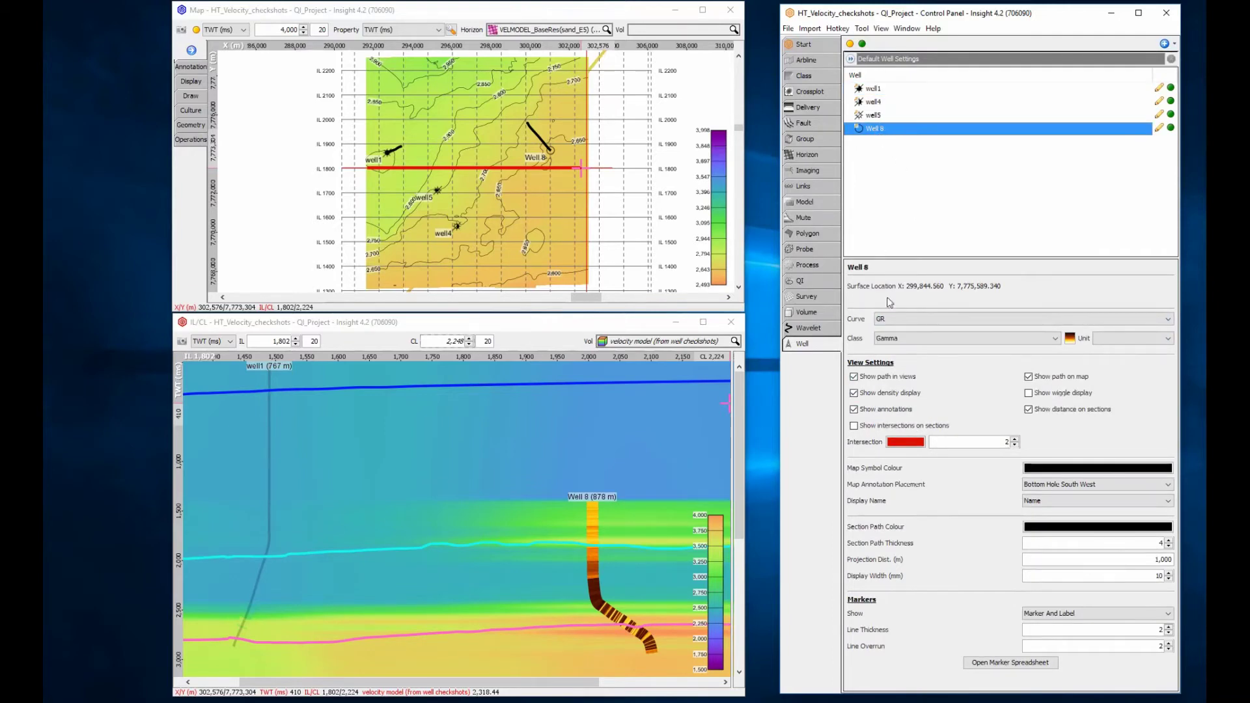
click(889, 319)
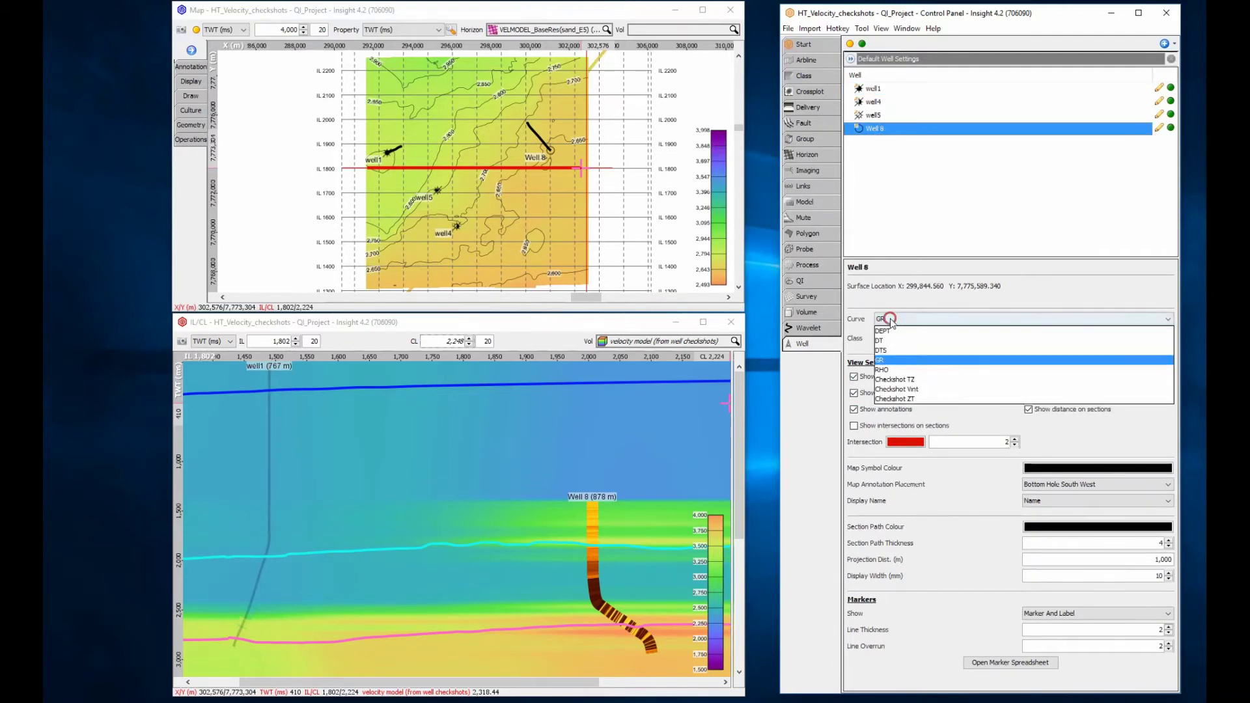
click(904, 389)
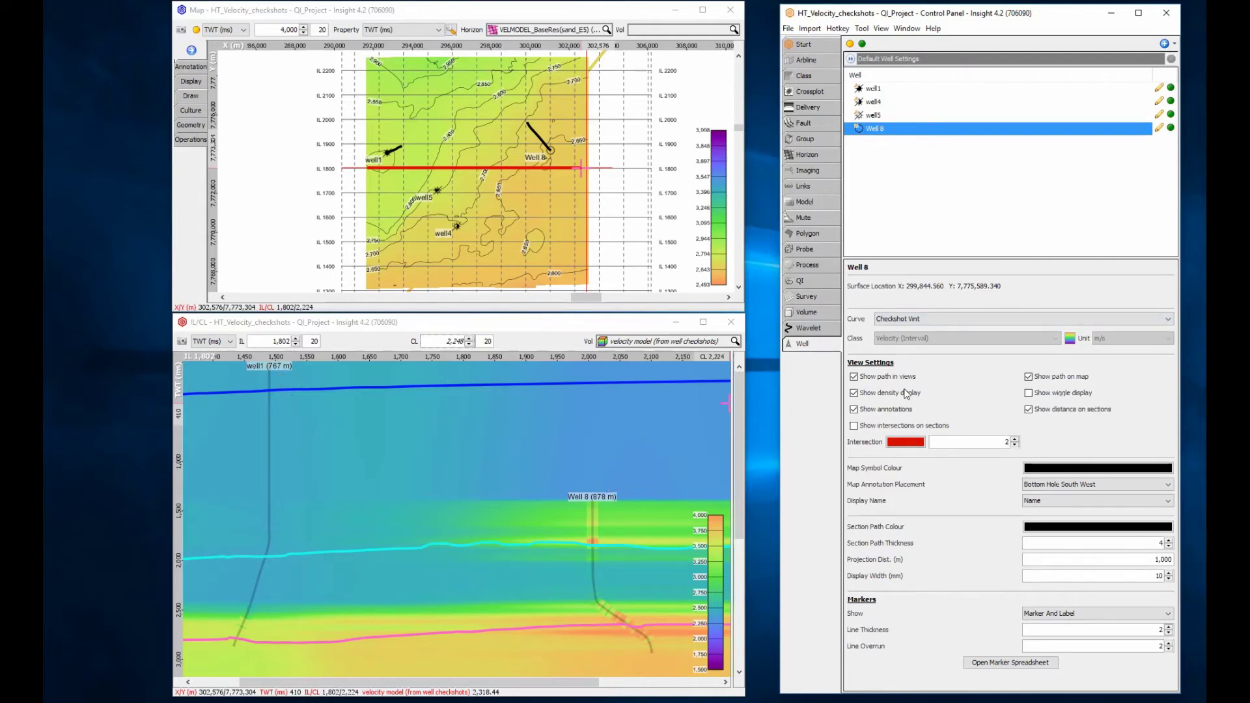
Make Arbline_Wells_1_5_4_8 visible and open an arbline section showing the checkshot velocity model
click(818, 63)
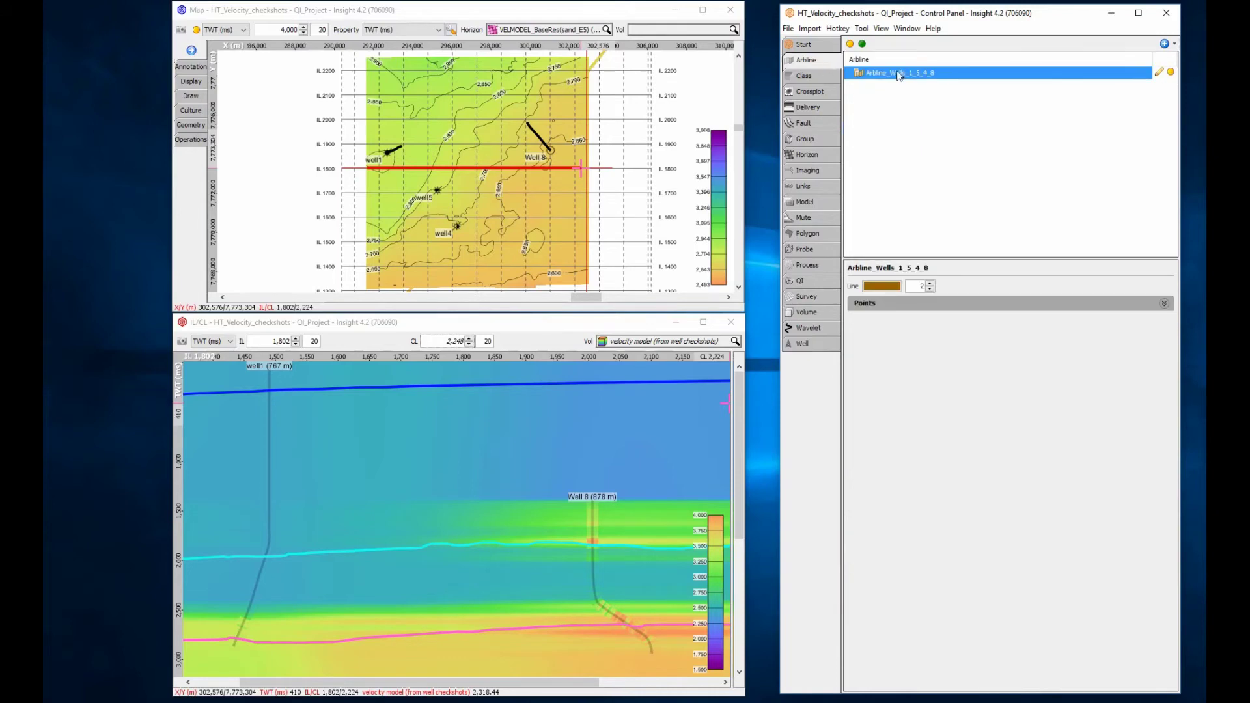
click(1171, 73)
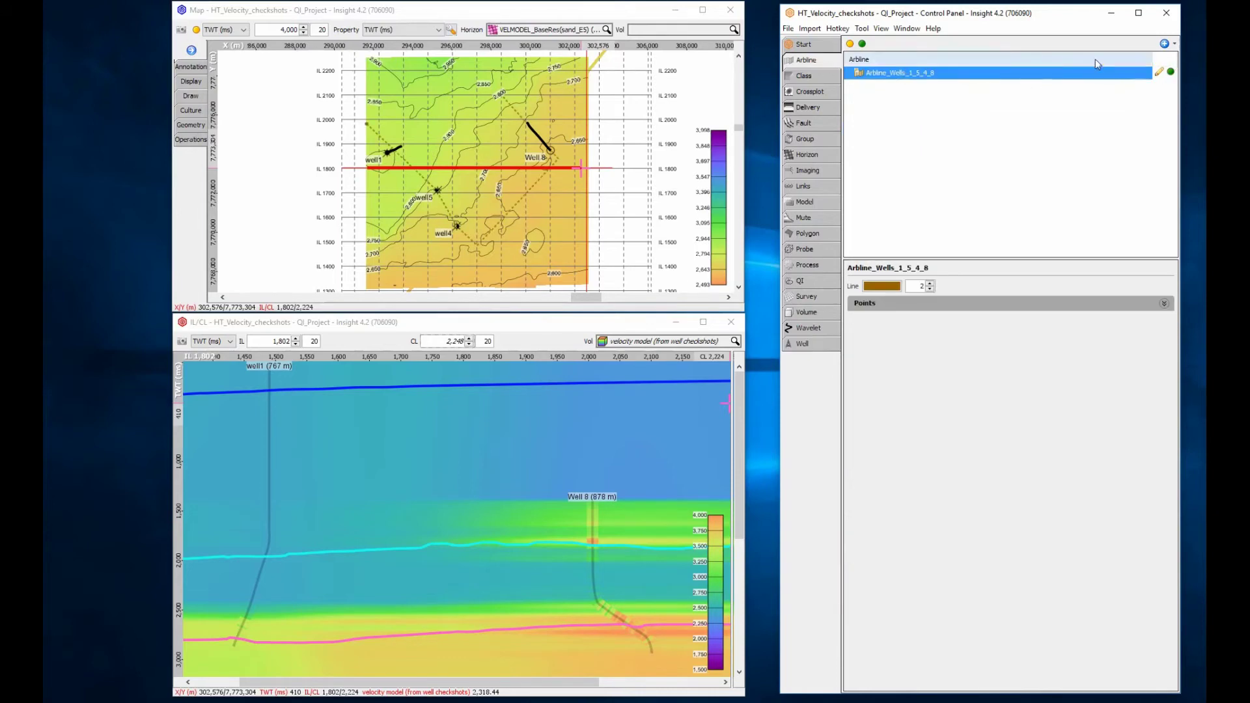
click(882, 29)
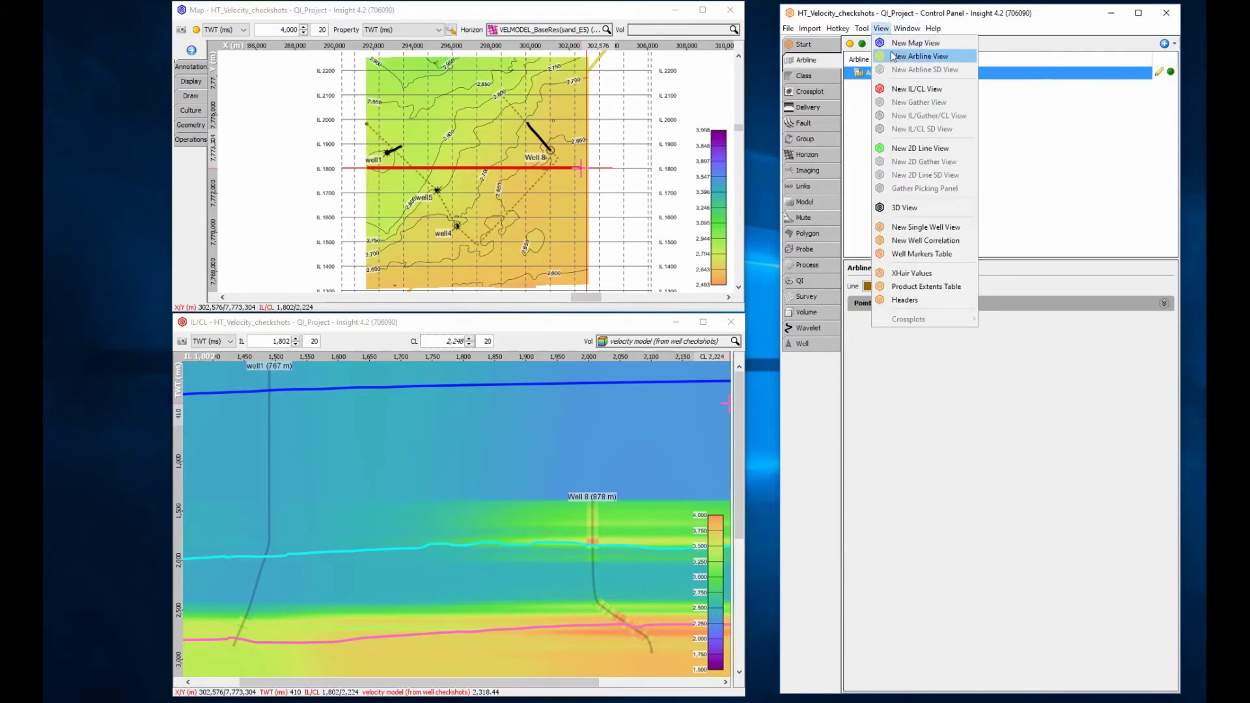
click(911, 57)
click(688, 353)
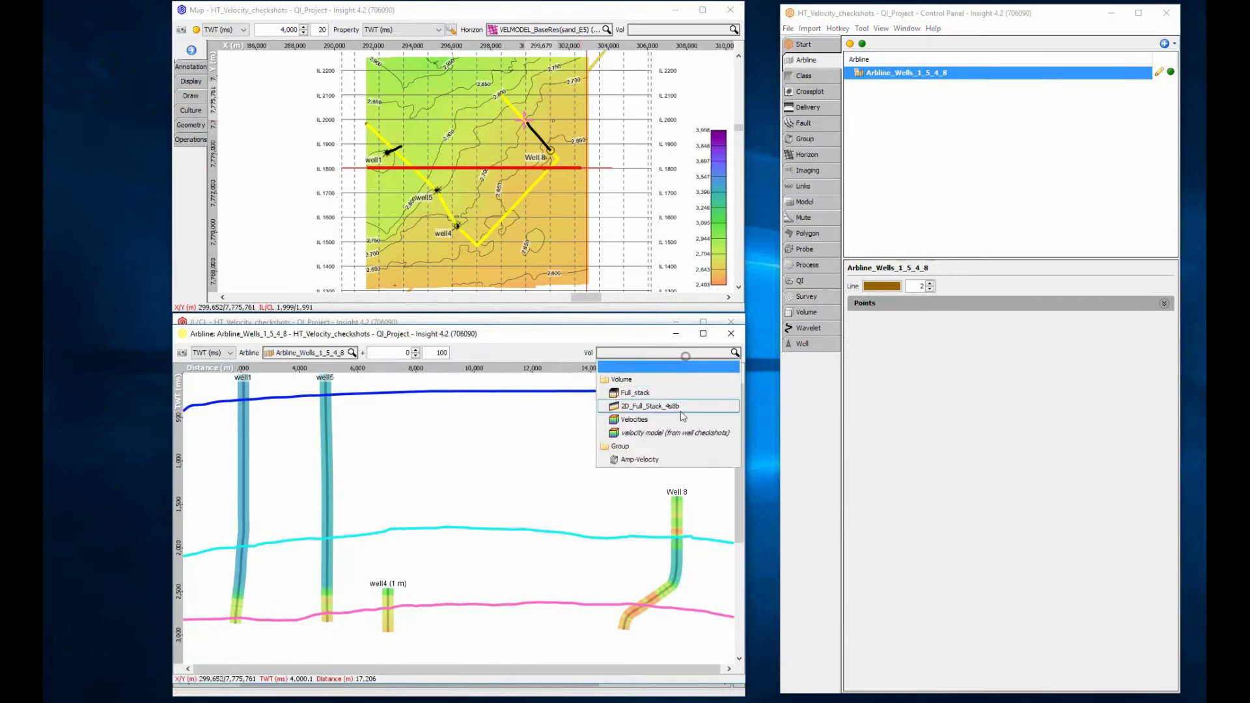
click(677, 432)
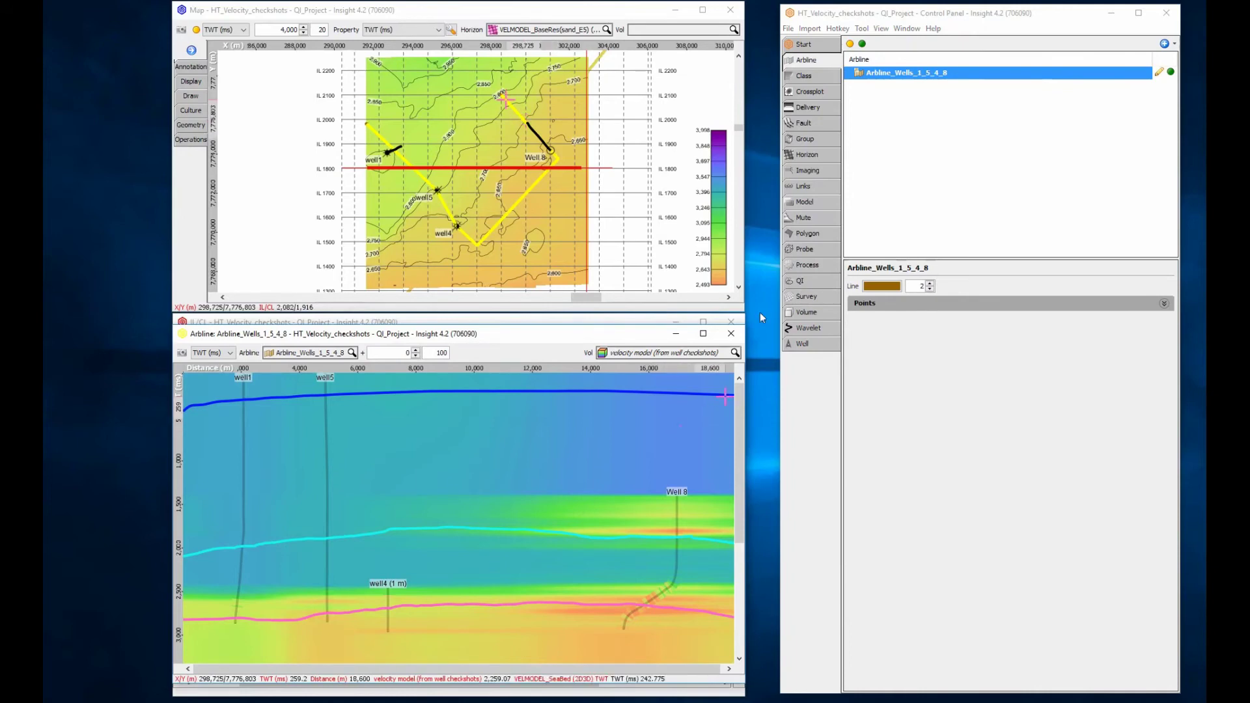
Change the process's layer horizons windowing model from VELMODEL-constant to VELMODEL-layered
click(806, 267)
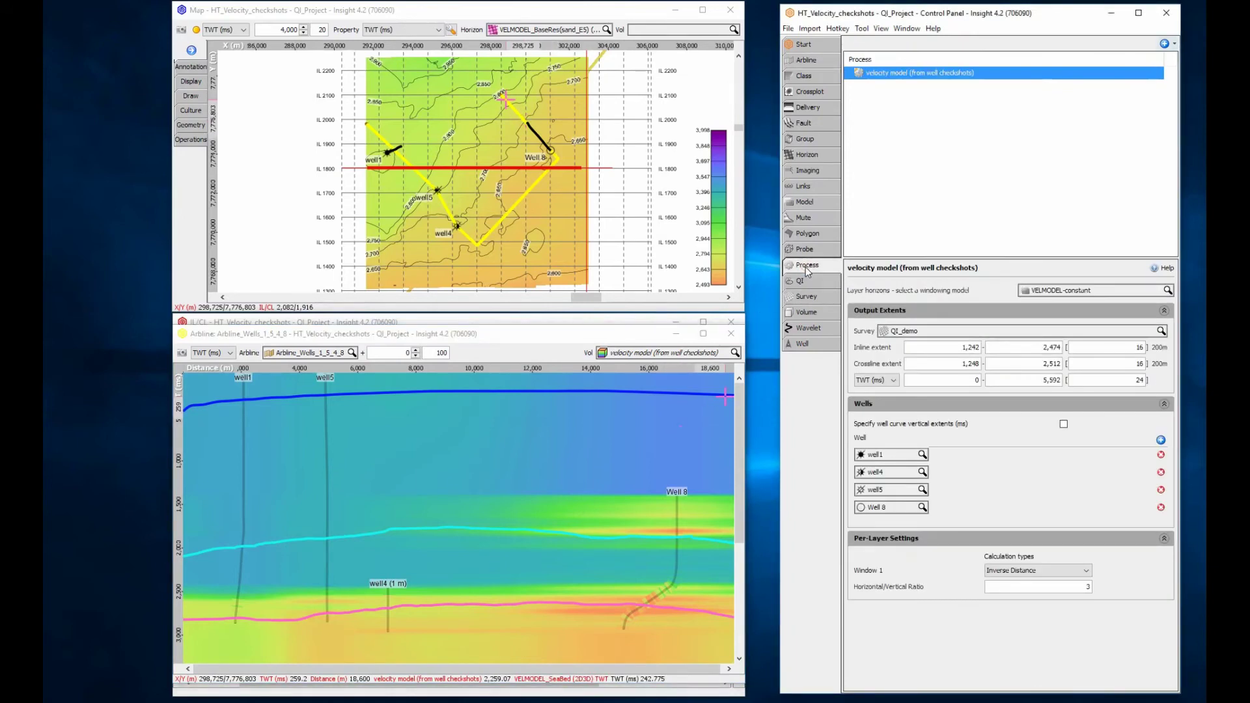
click(1048, 291)
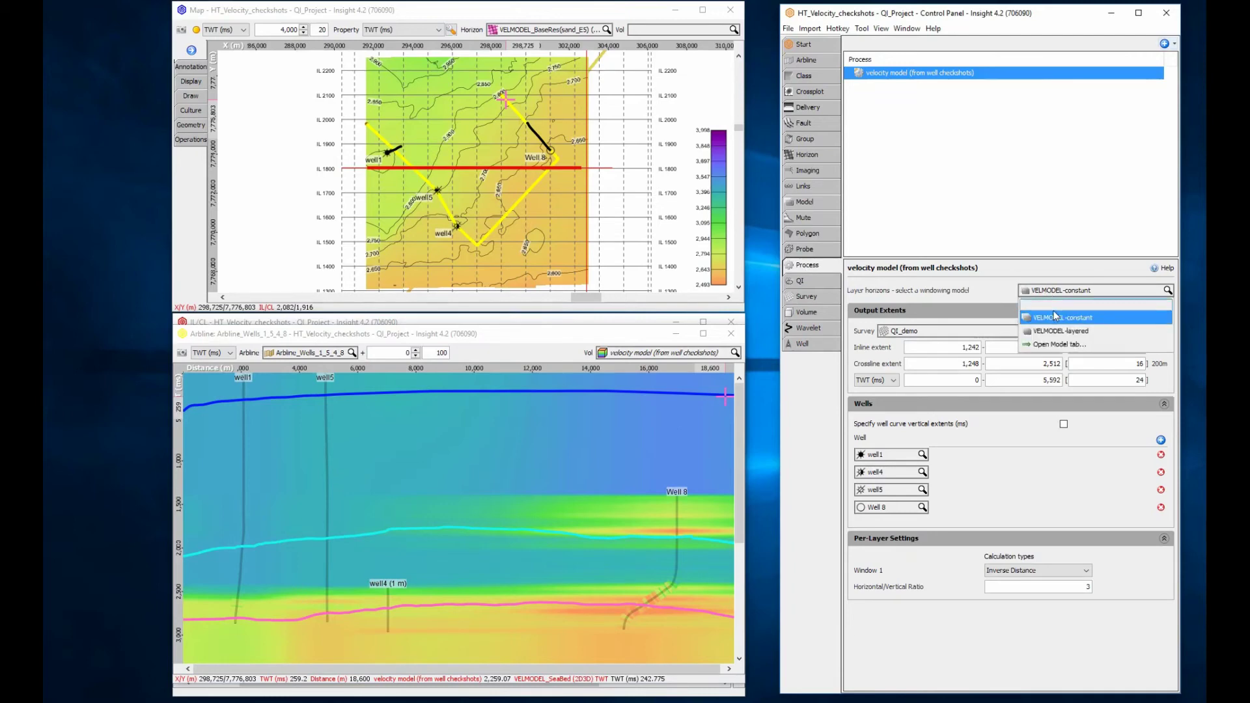
click(1057, 330)
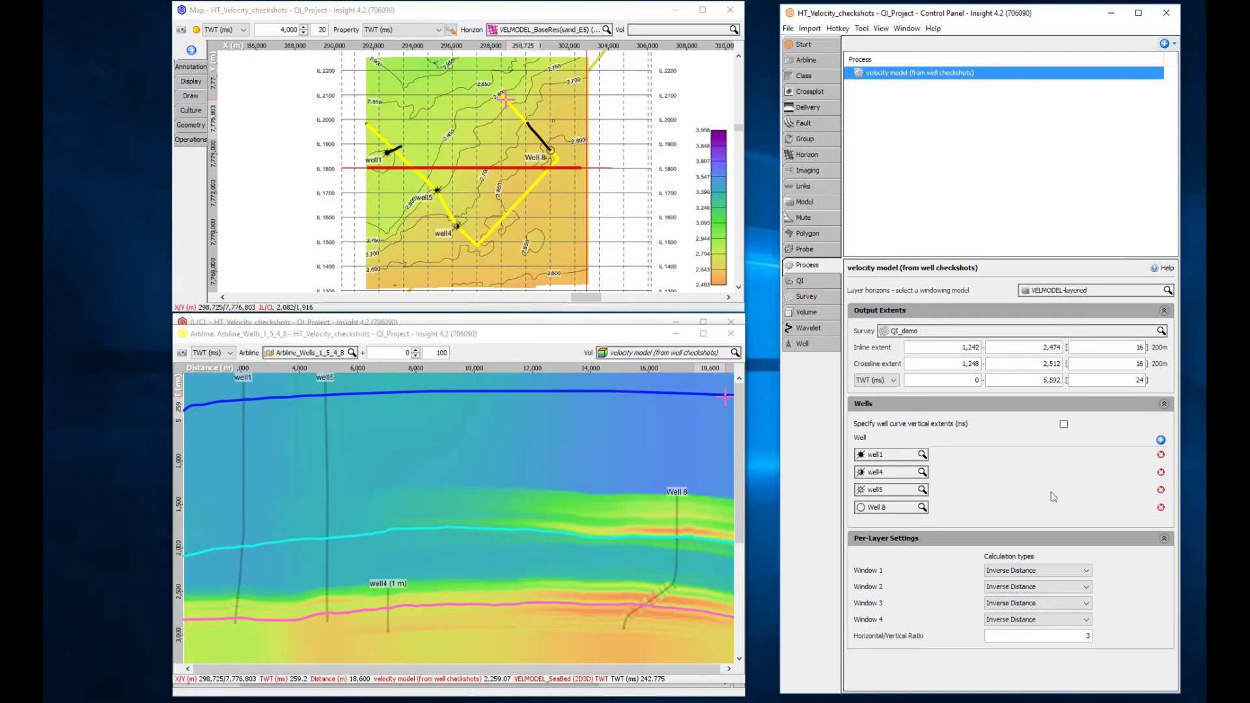
click(1052, 570)
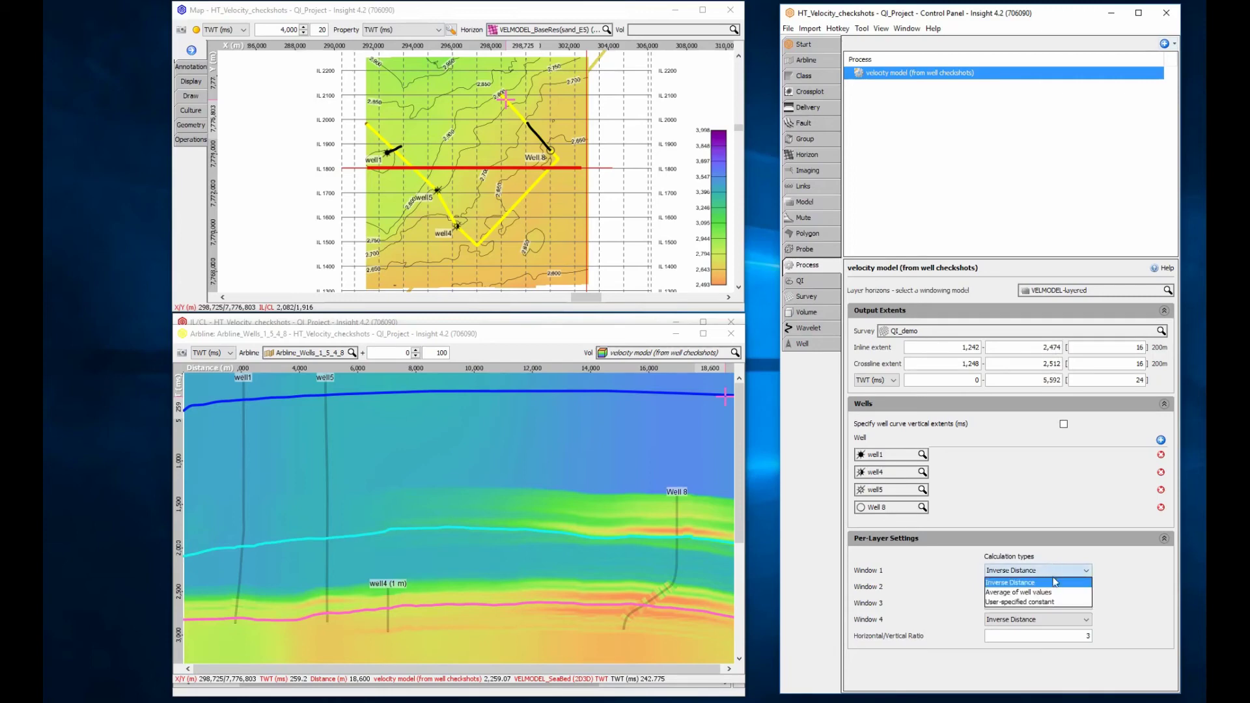
In Per-Layer Settings, give Window 1 a user-specified constant of 1500 and Window 2 Average of well values
click(1054, 602)
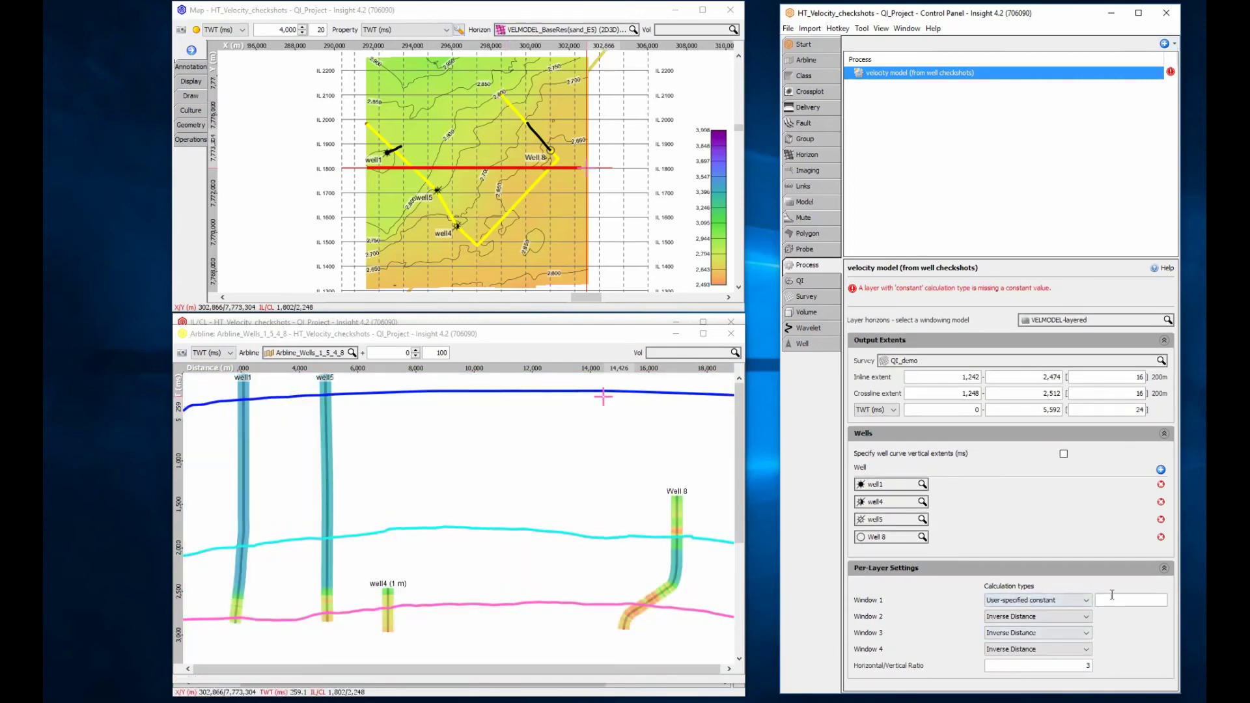
click(1112, 600)
text(1500)
key(Return)
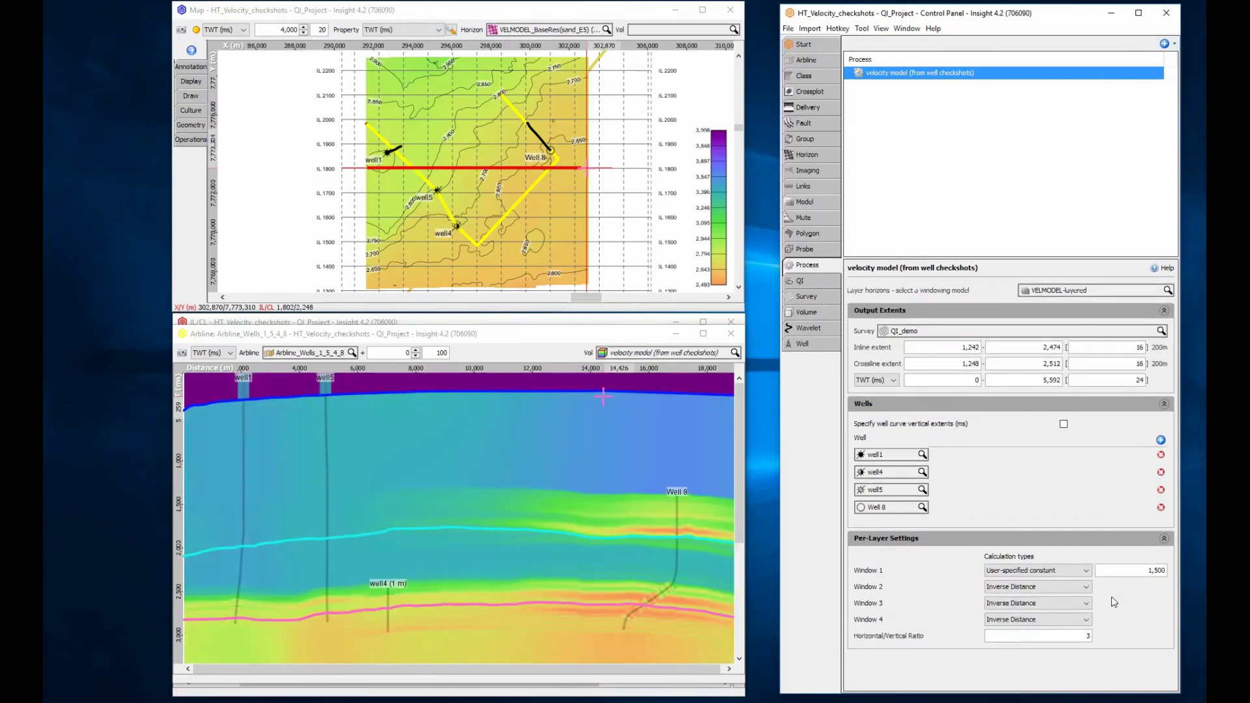
click(1080, 587)
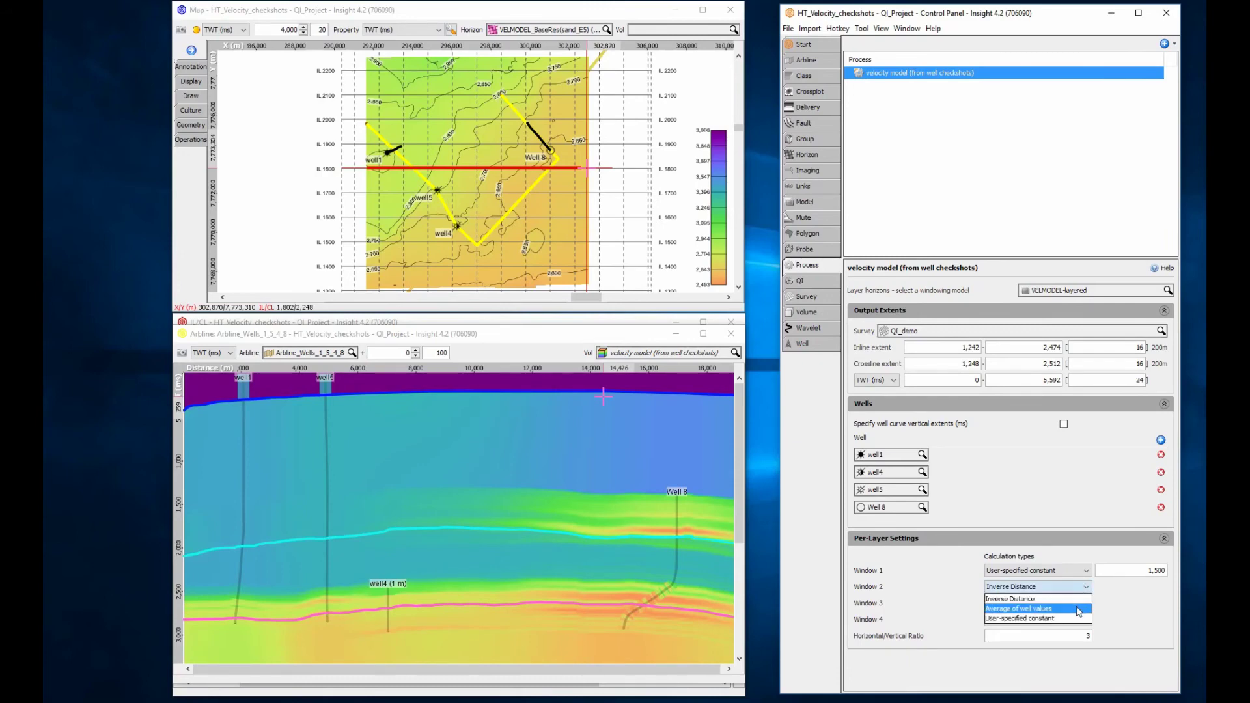
click(1078, 609)
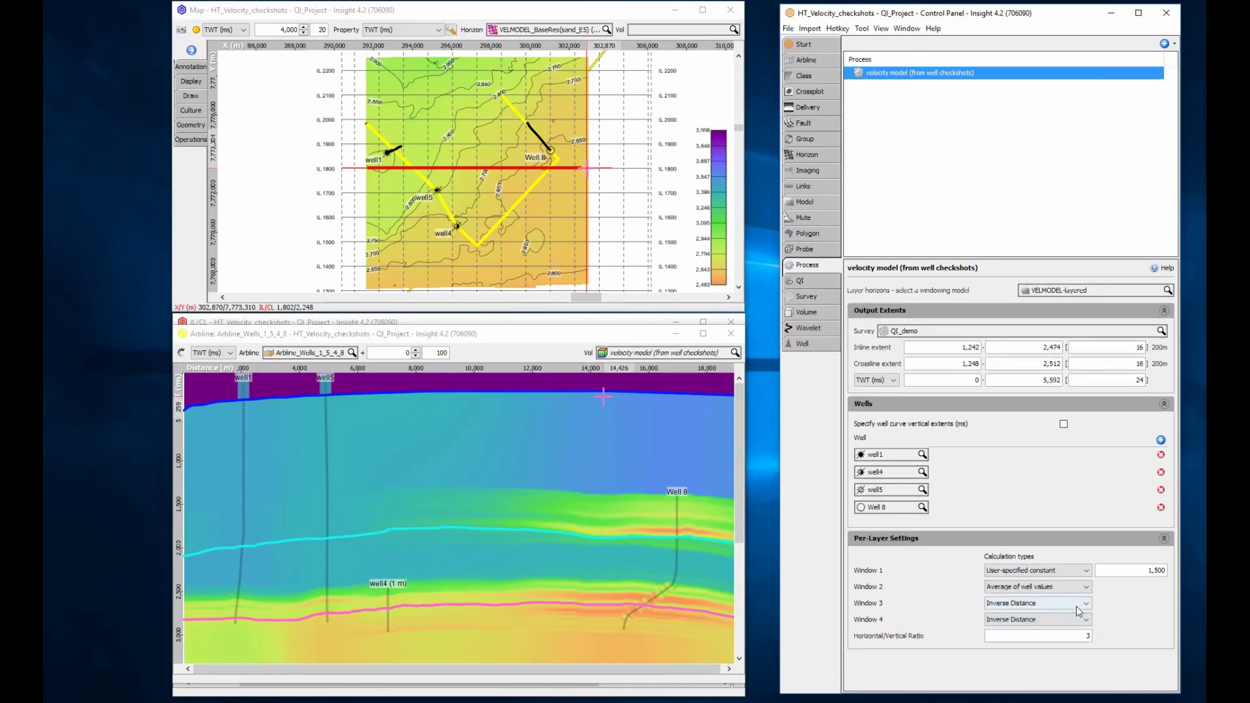